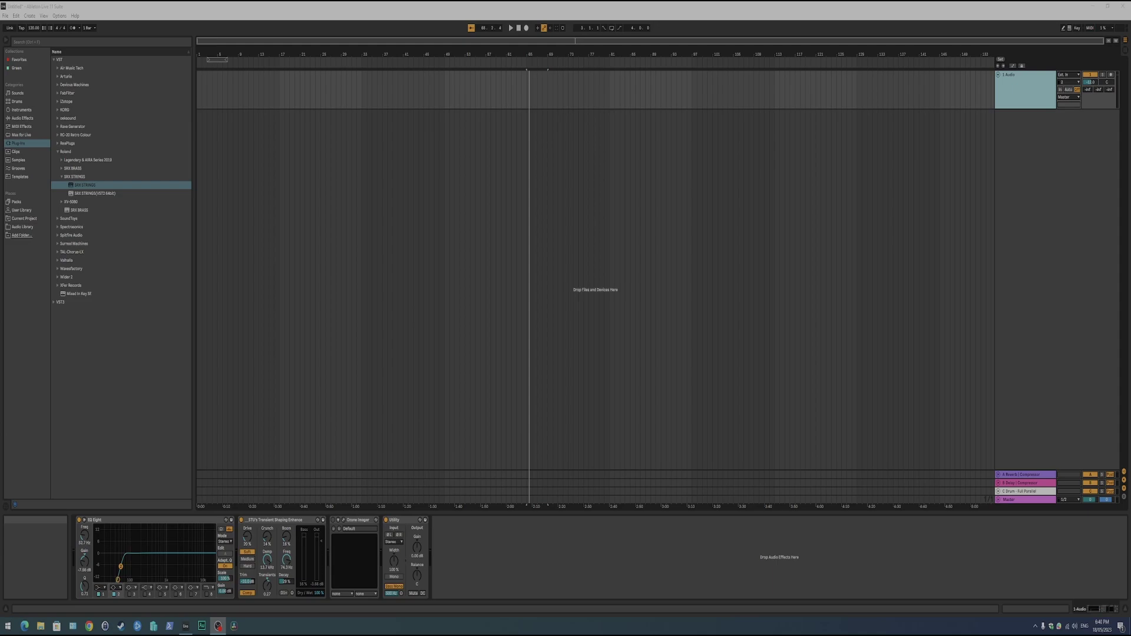
- Insert a new MIDI track and delete Ozone Imager and Transient Shaping Enhance from its chain
right_click(1011, 131)
click(1035, 145)
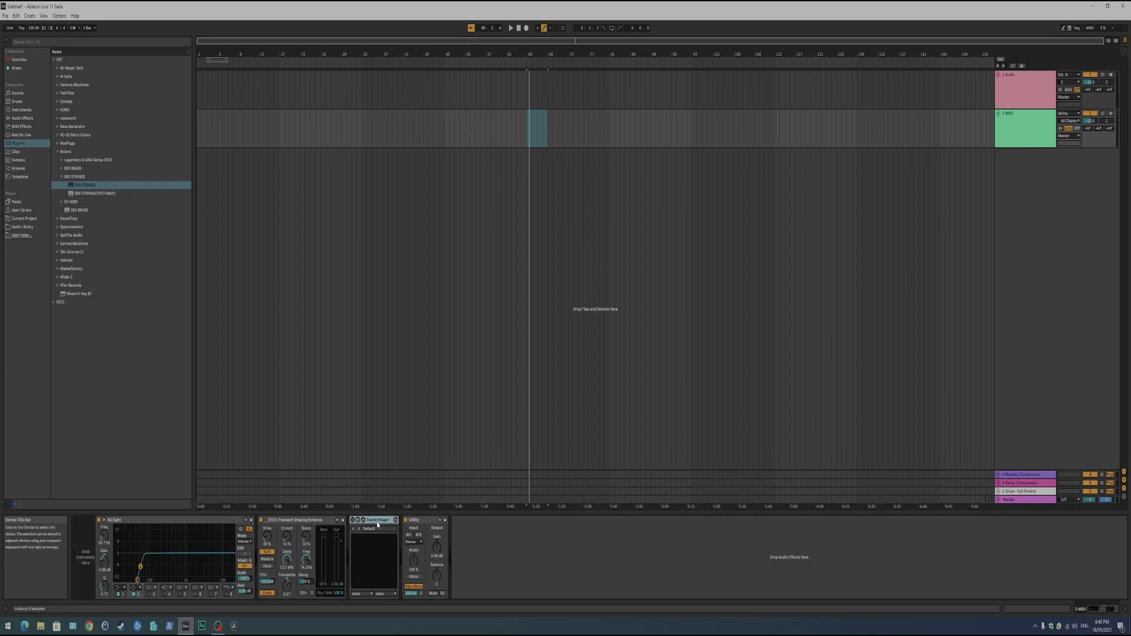
key(Delete)
click(289, 522)
key(Delete)
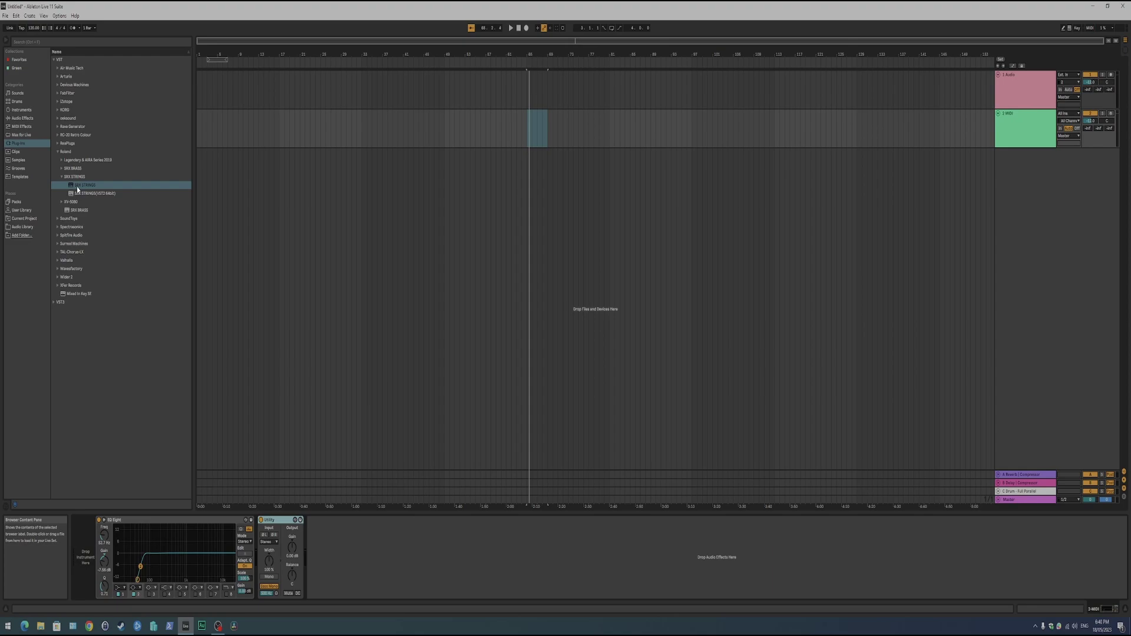
- Load SRX STRINGS onto the new track and set a time range for the clip
drag(76, 186, 90, 533)
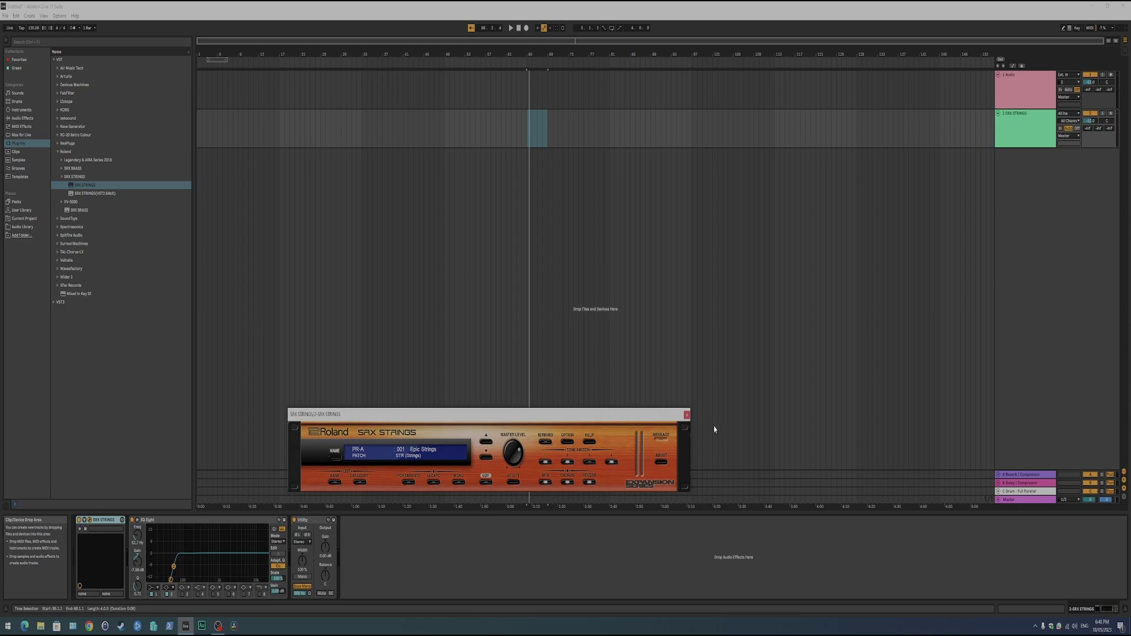
click(687, 415)
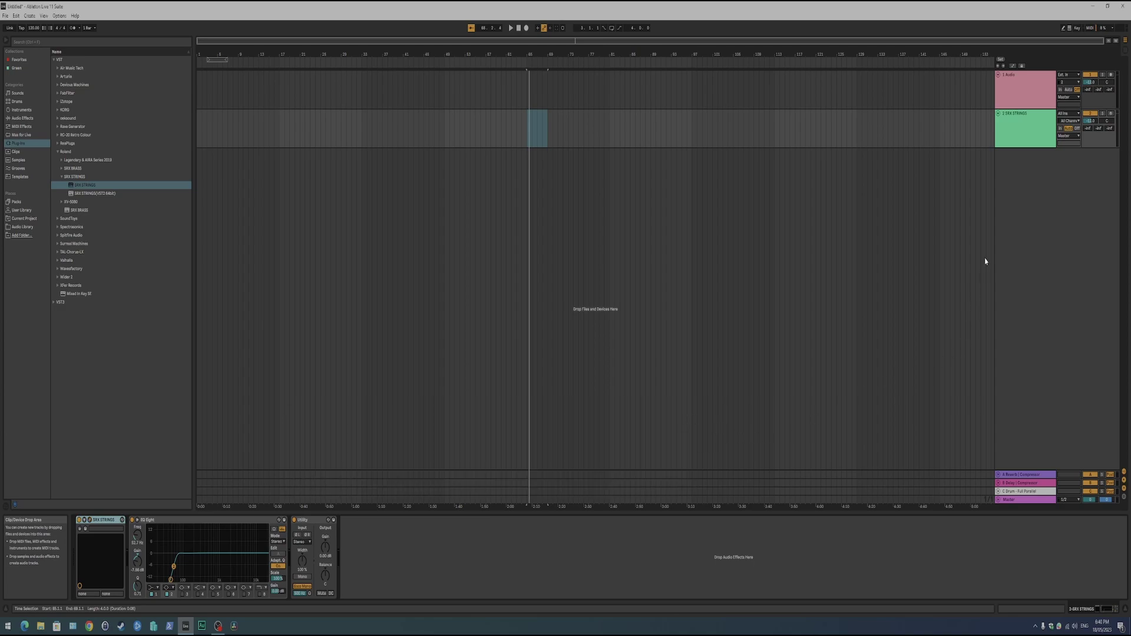
key(ctrl+shift+m)
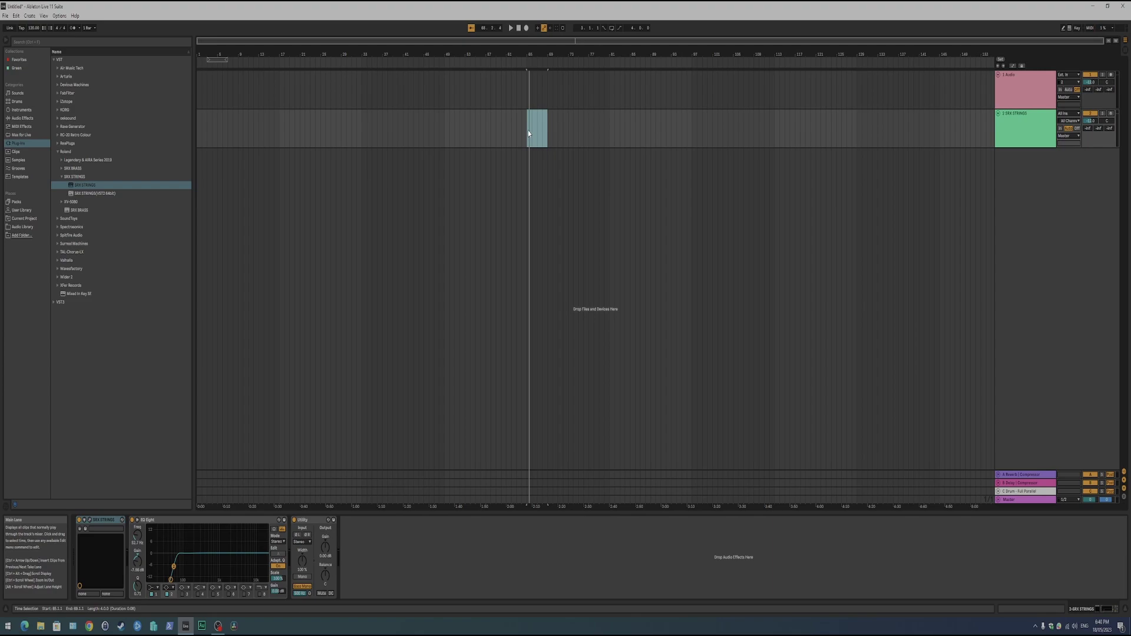
- Insert an empty MIDI clip over the selected time range on the 2 SRX STRINGS track
right_click(534, 127)
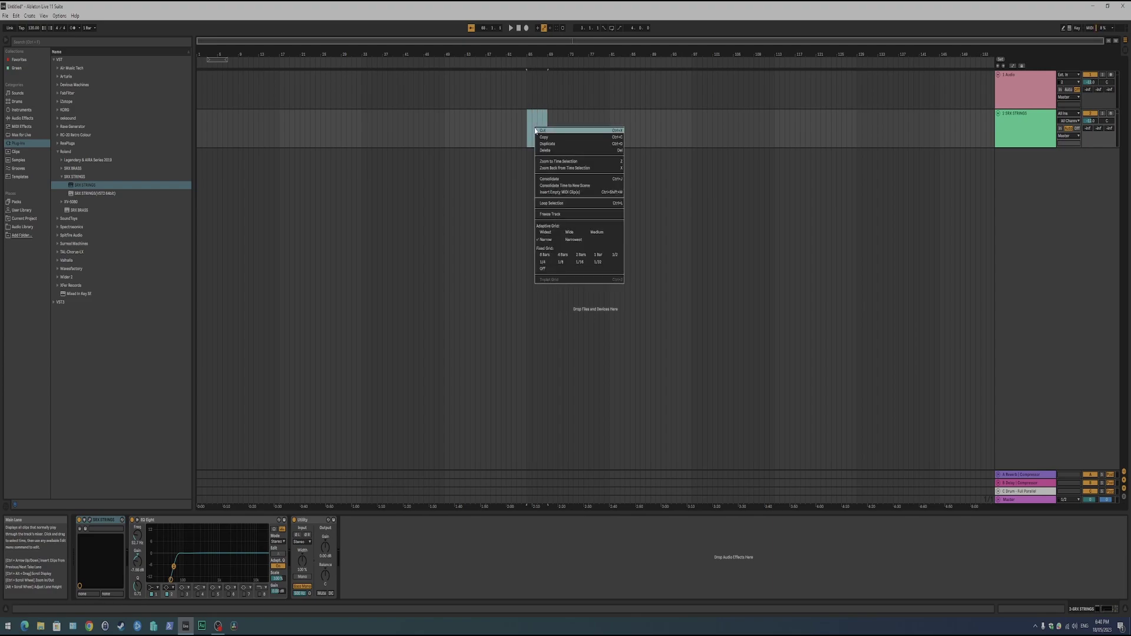
click(562, 193)
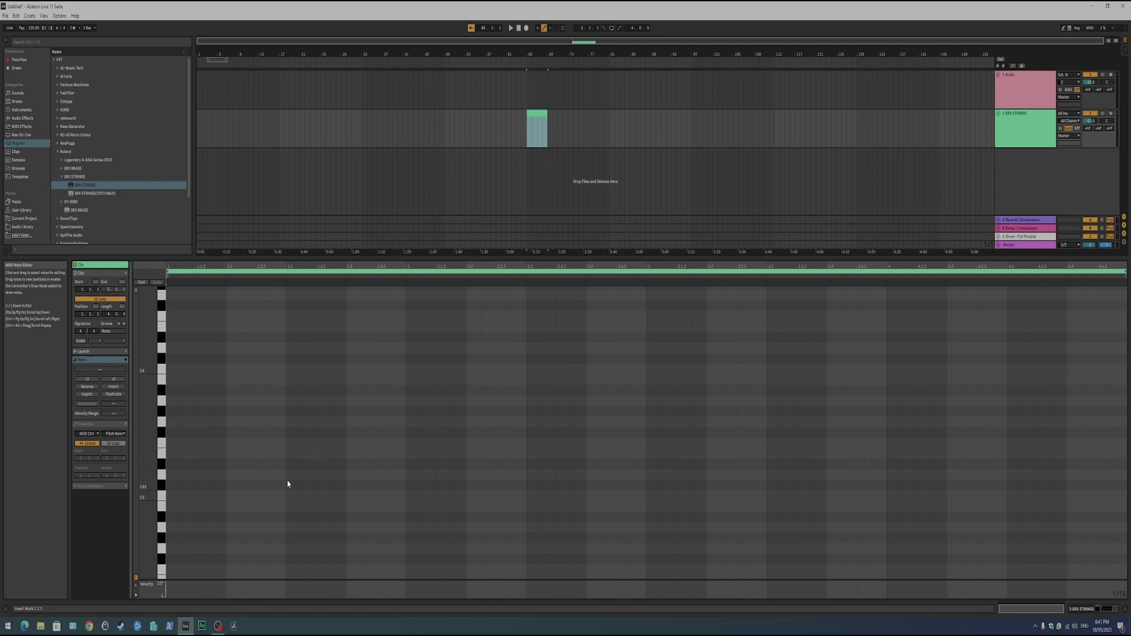
- Draw one note spanning the whole strings clip and raise its velocity to 127
double_click(173, 475)
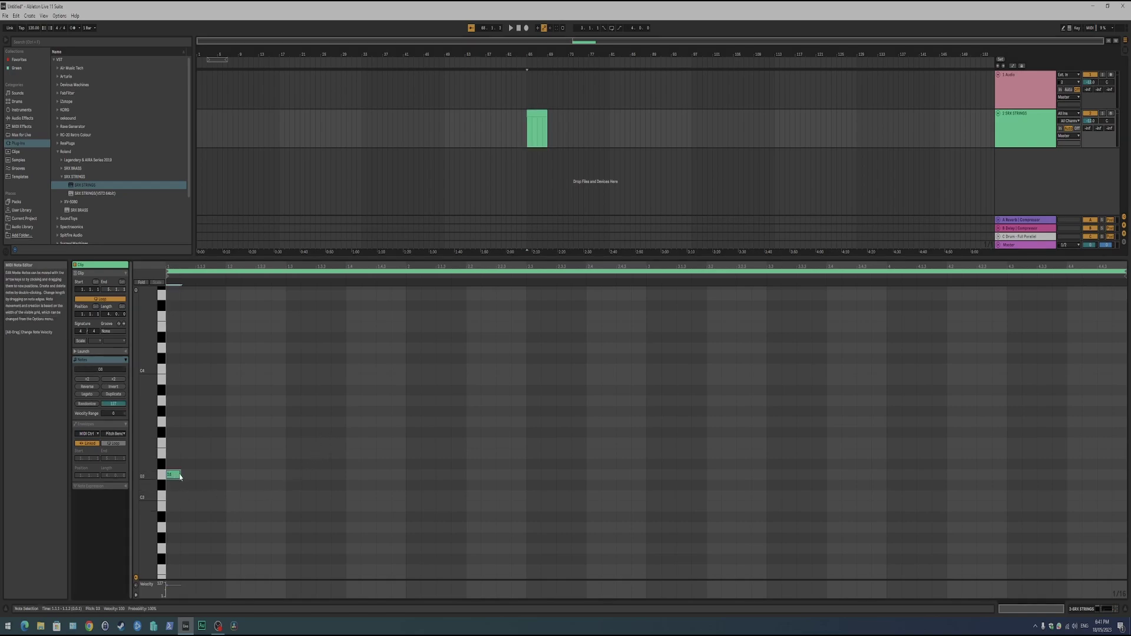
drag(180, 476, 1127, 476)
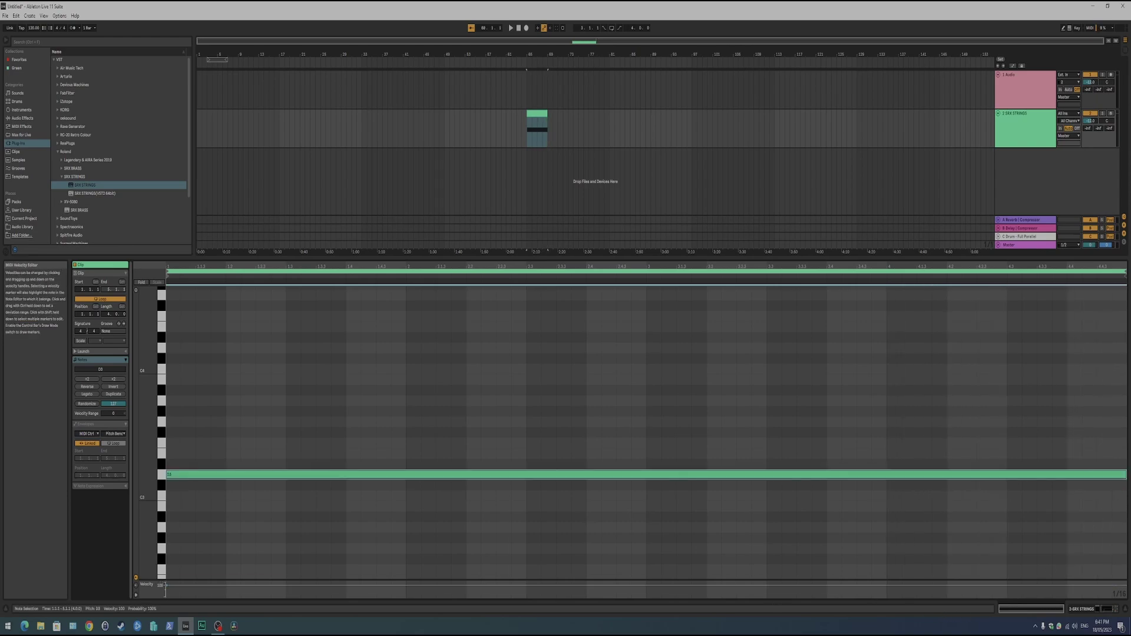
drag(166, 586, 760, 574)
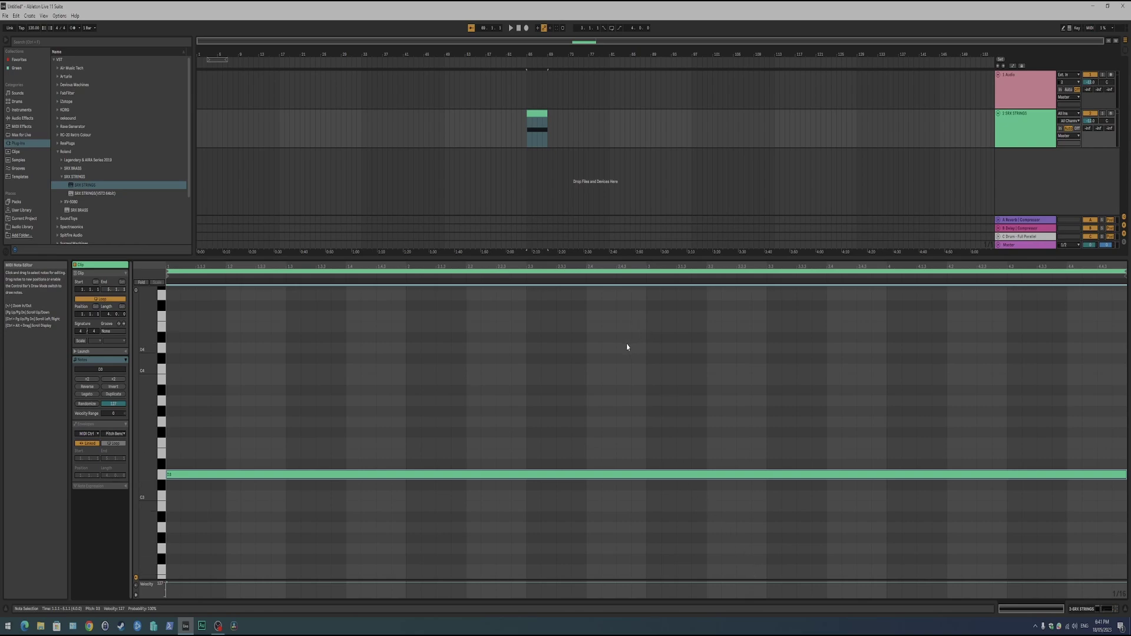
key(shift+Tab)
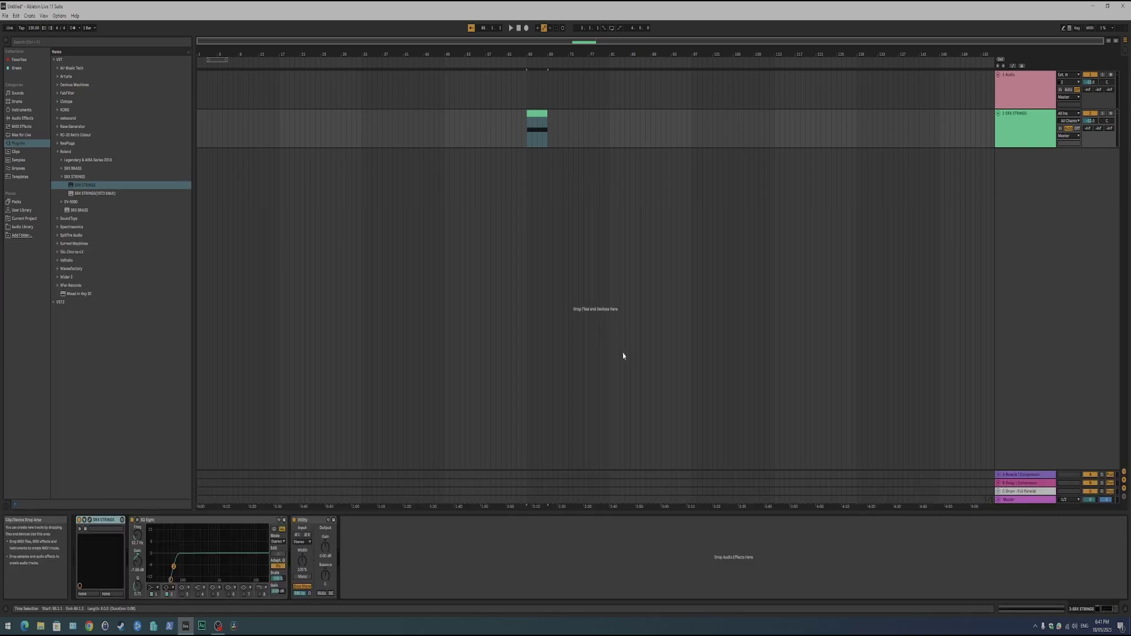
- Select the strings MIDI clip and play it back looped
click(325, 548)
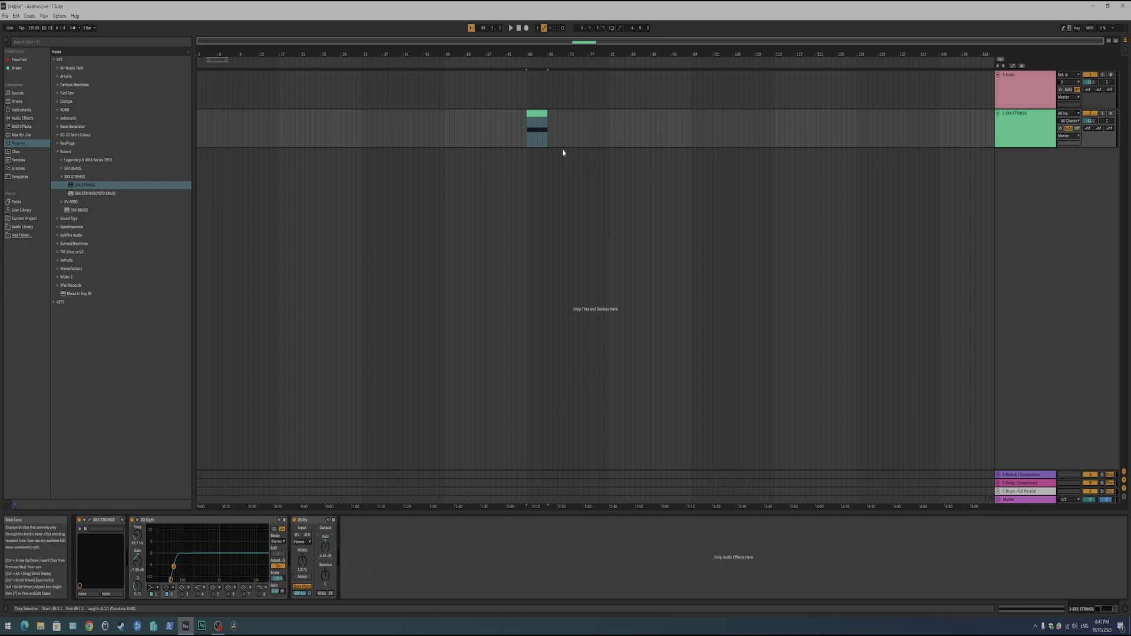
click(537, 137)
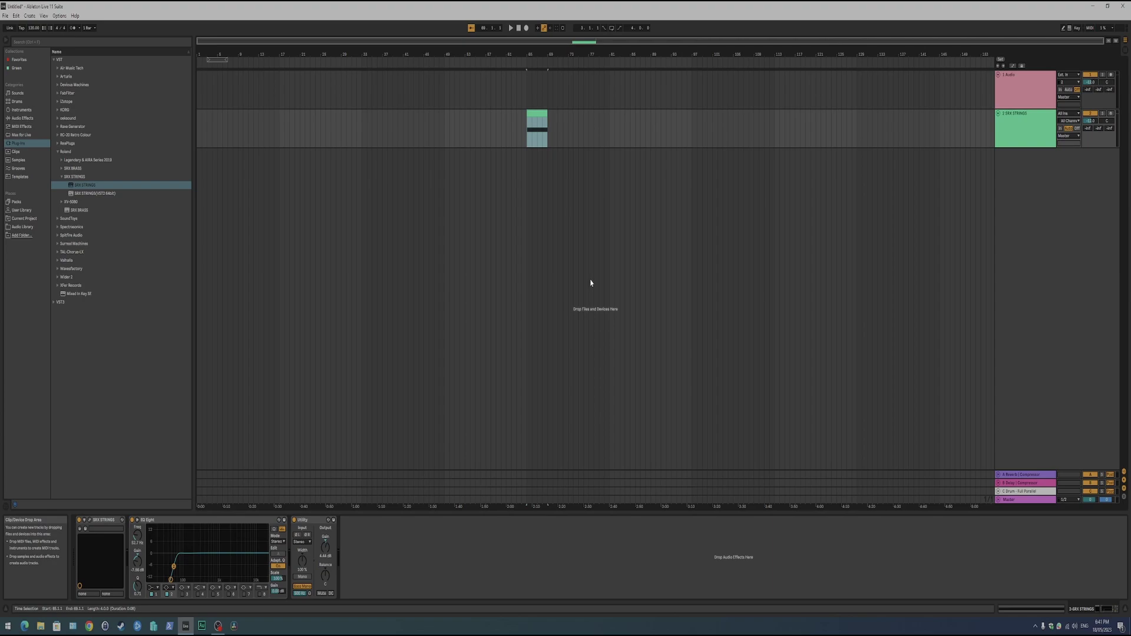
key(space)
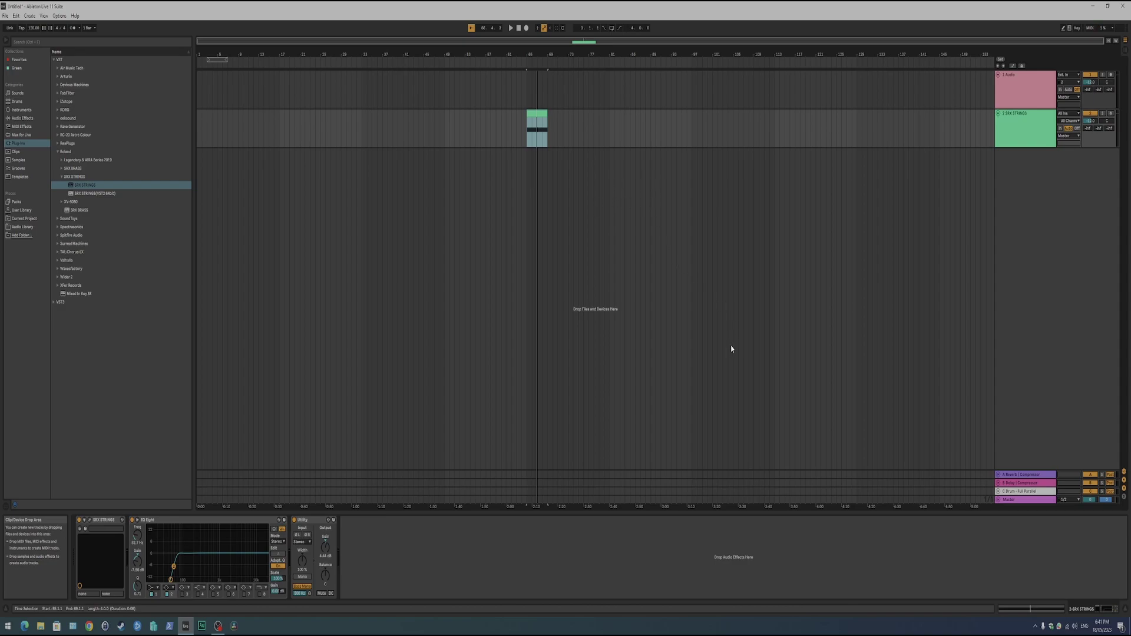
- Delete every effect from the 1 Audio track's chain and stop playback
click(1021, 97)
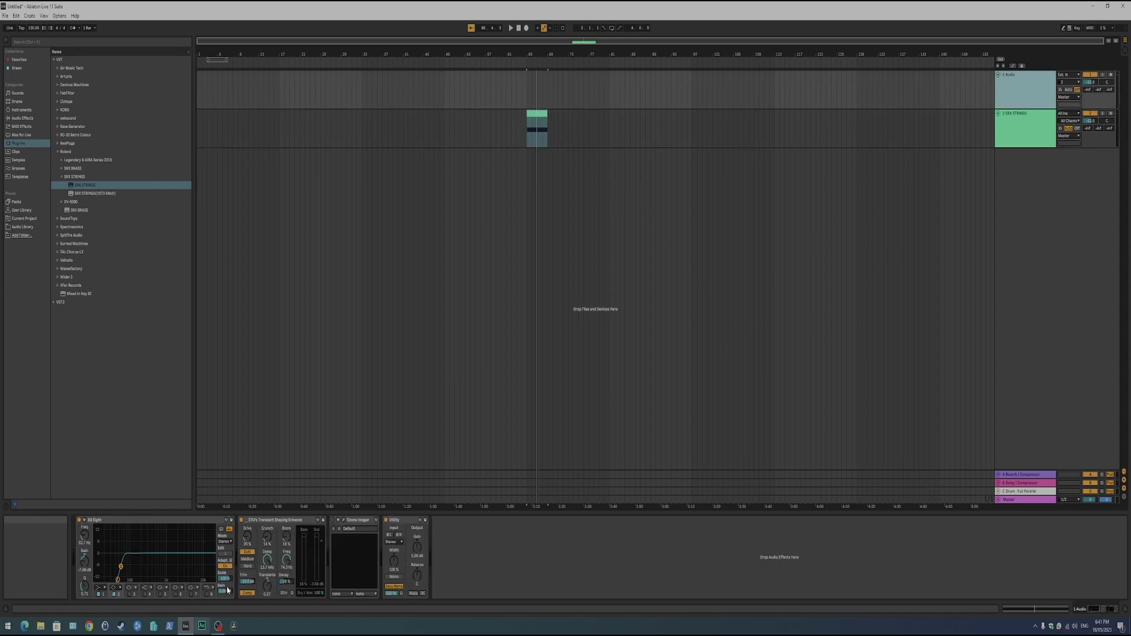
click(177, 520)
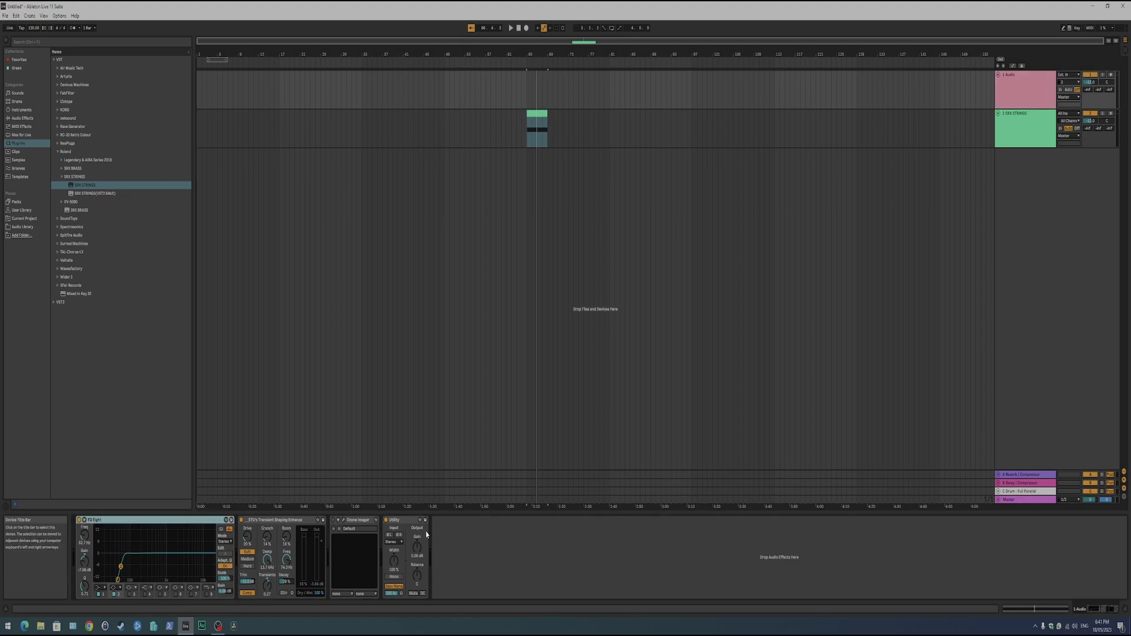
shift+click(406, 520)
key(Delete)
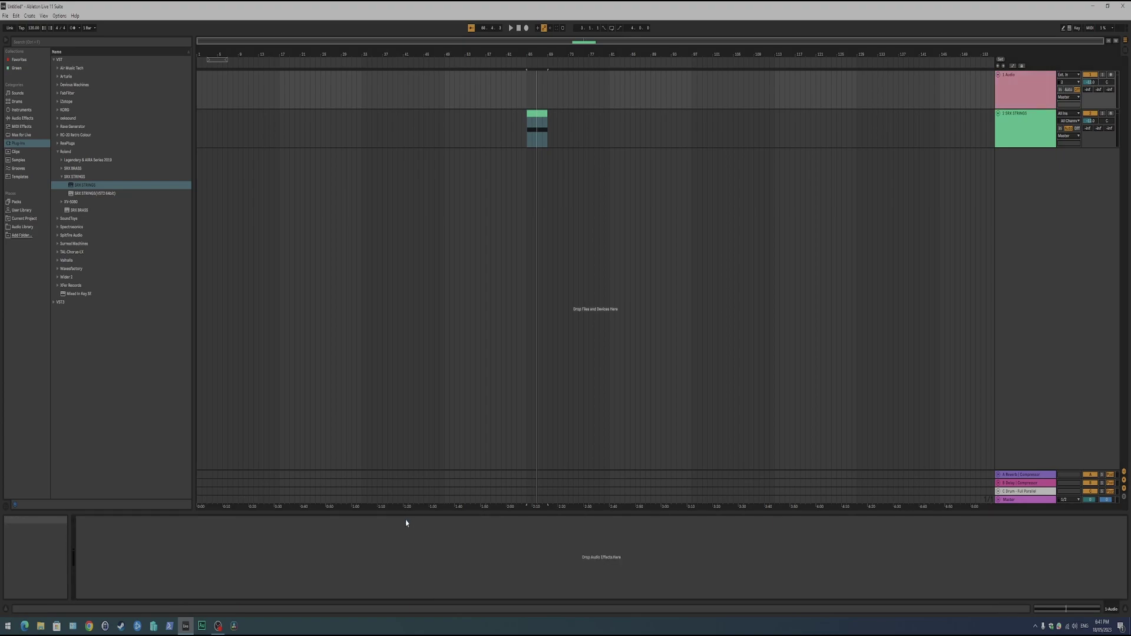
key(space)
- Arm the 1 Audio track and set its input to Resampling
click(1111, 75)
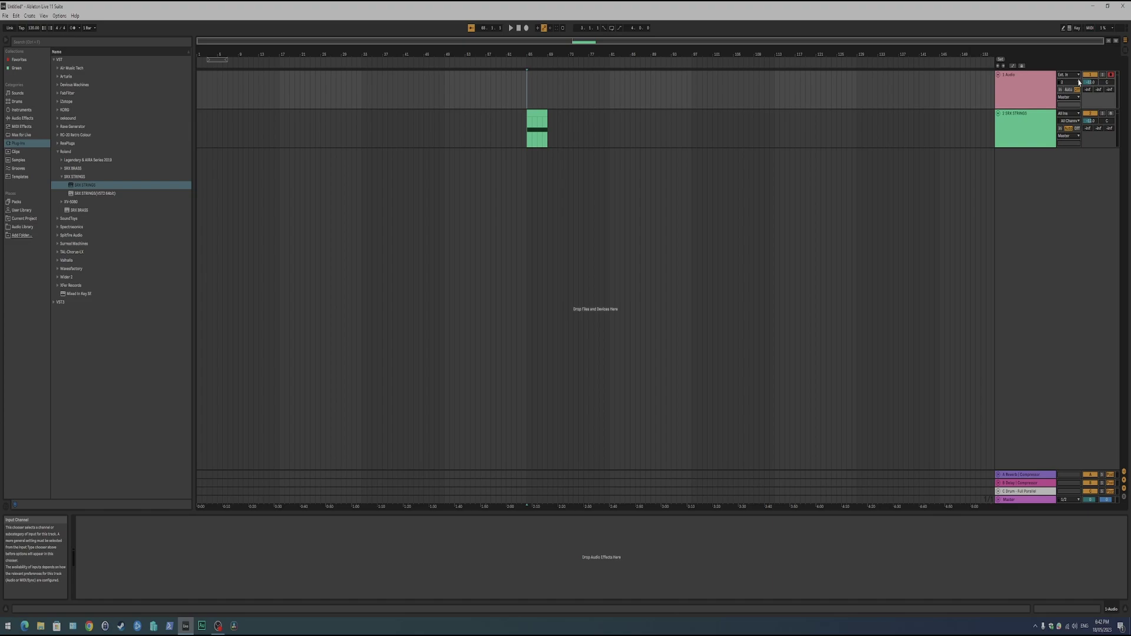
click(1078, 75)
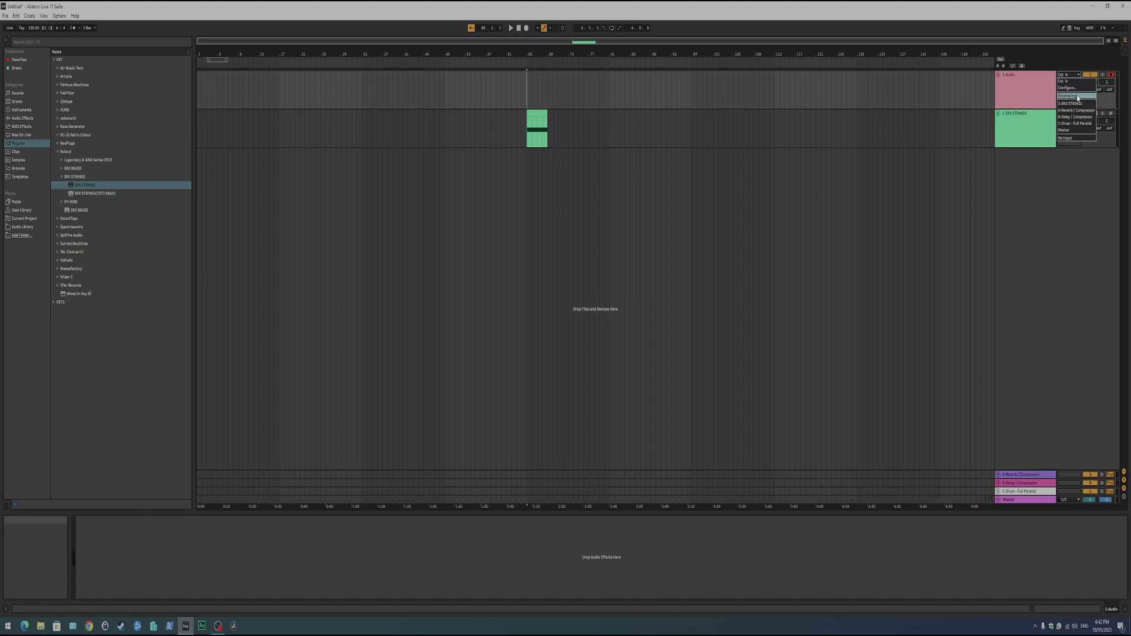
click(1078, 96)
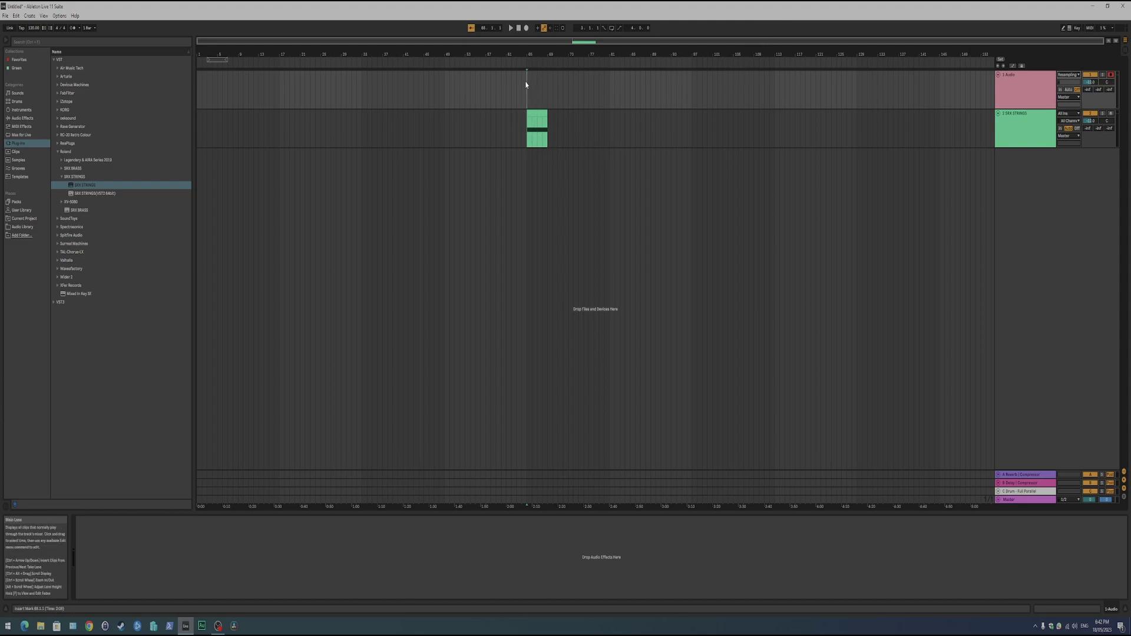
- Arrangement-record the string pad onto 1 Audio, then delete the 2 SRX STRINGS track
click(527, 29)
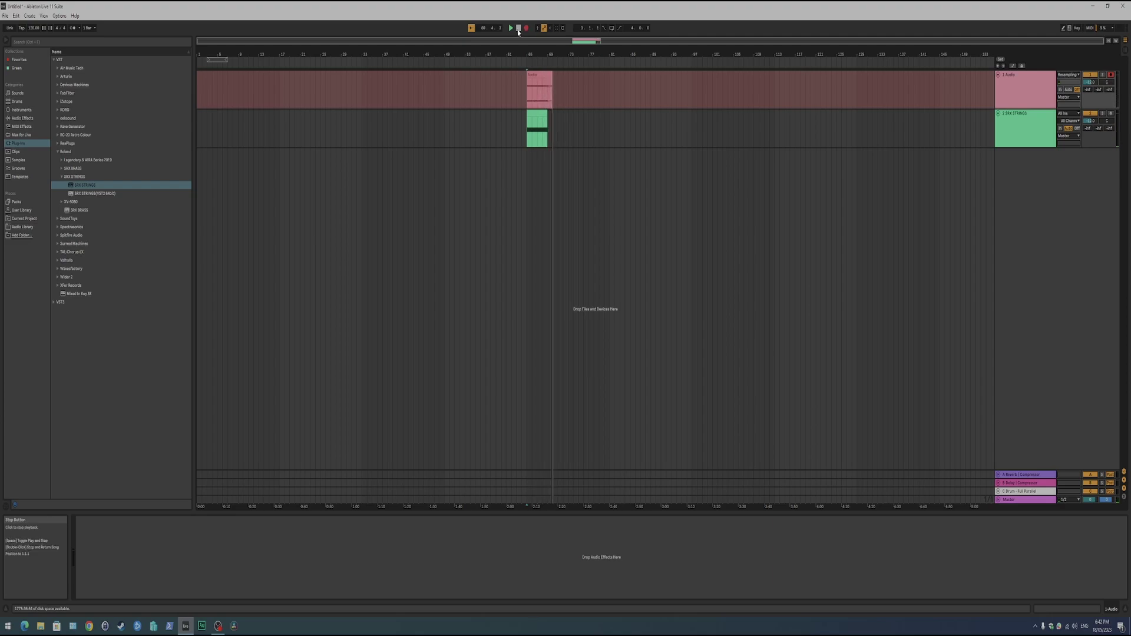
click(518, 30)
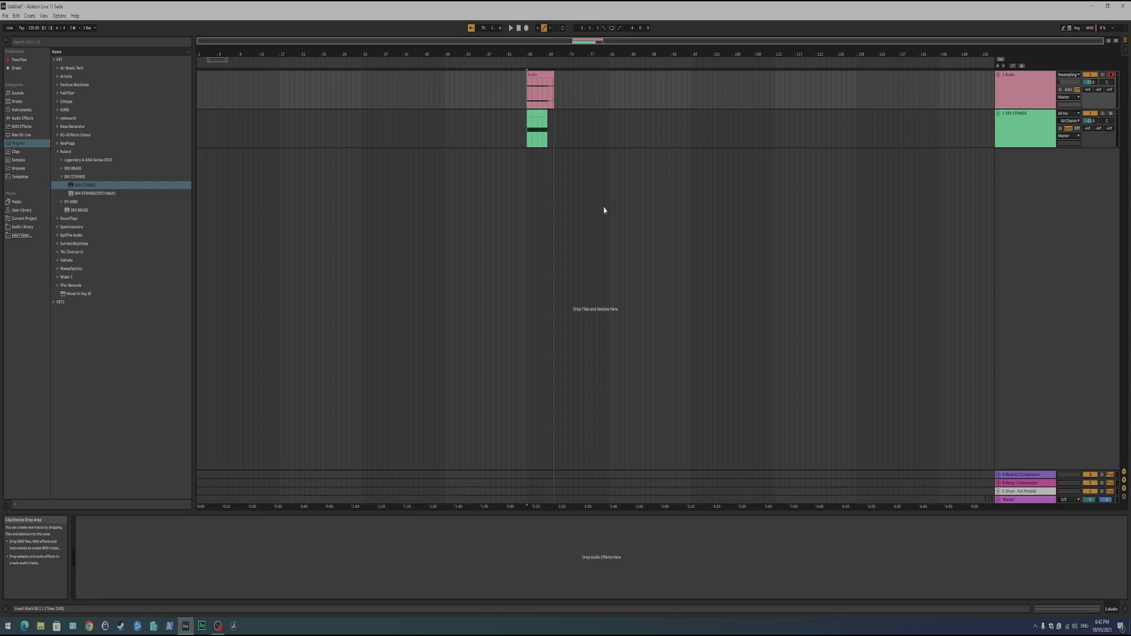
click(1012, 129)
right_click(1013, 127)
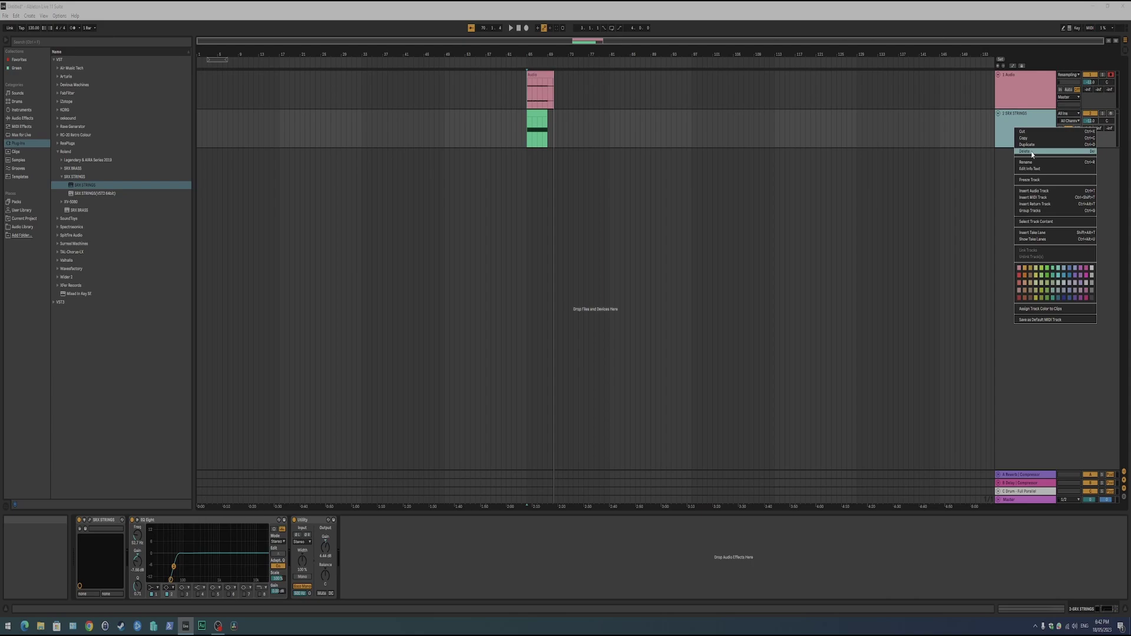
click(1031, 153)
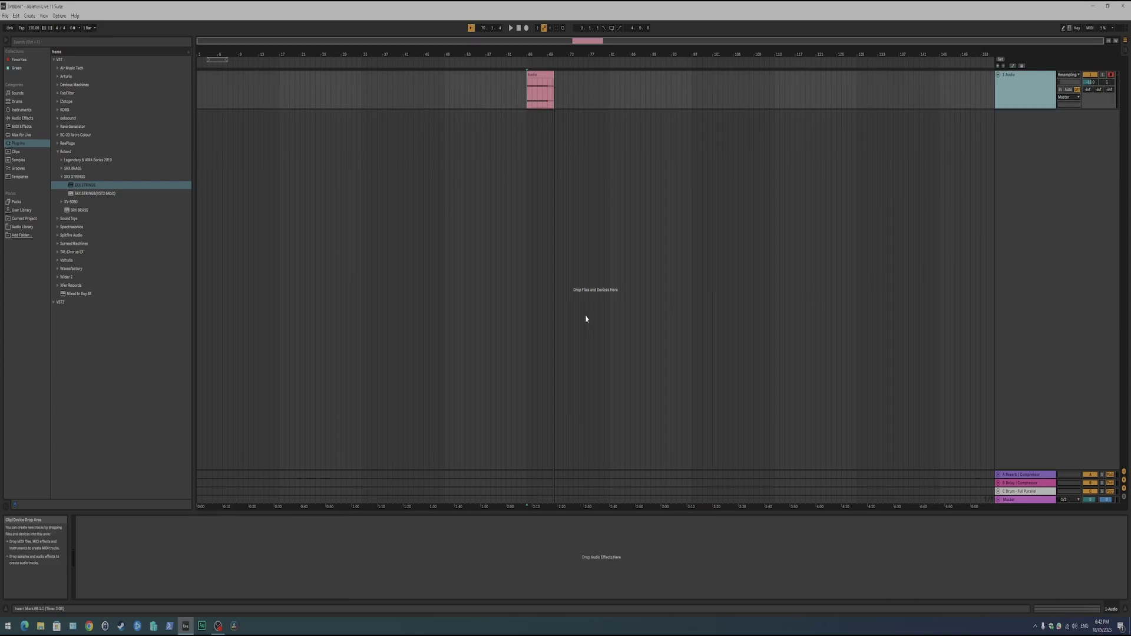
- Turn Warp off on the resampled strings clip, set Gain to 2.38 dB, and Consolidate it
double_click(539, 103)
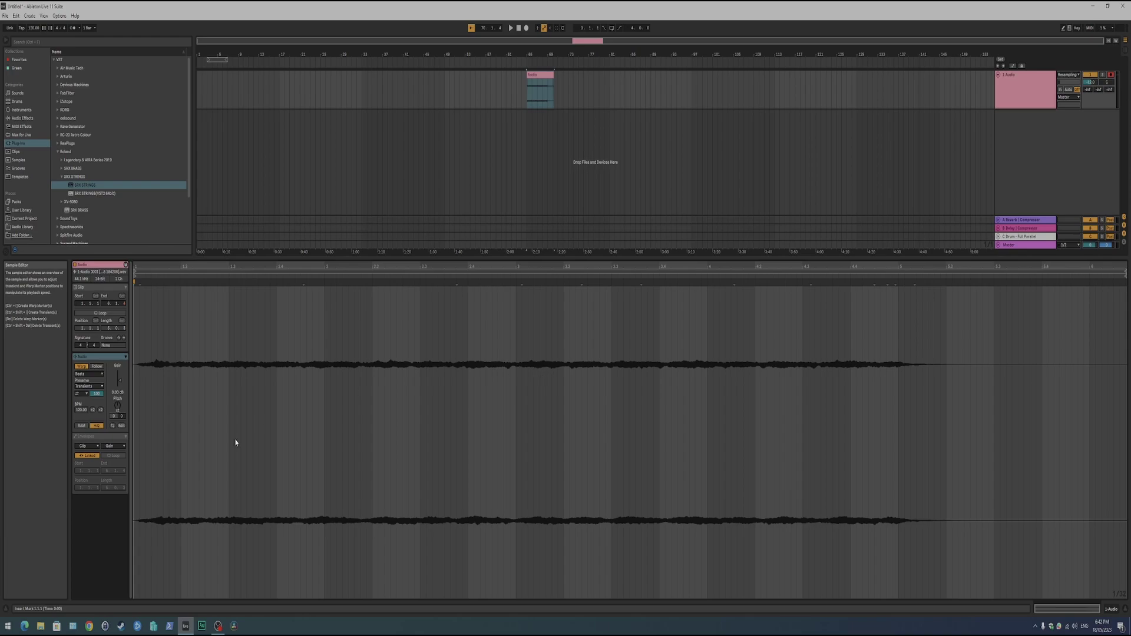
click(81, 368)
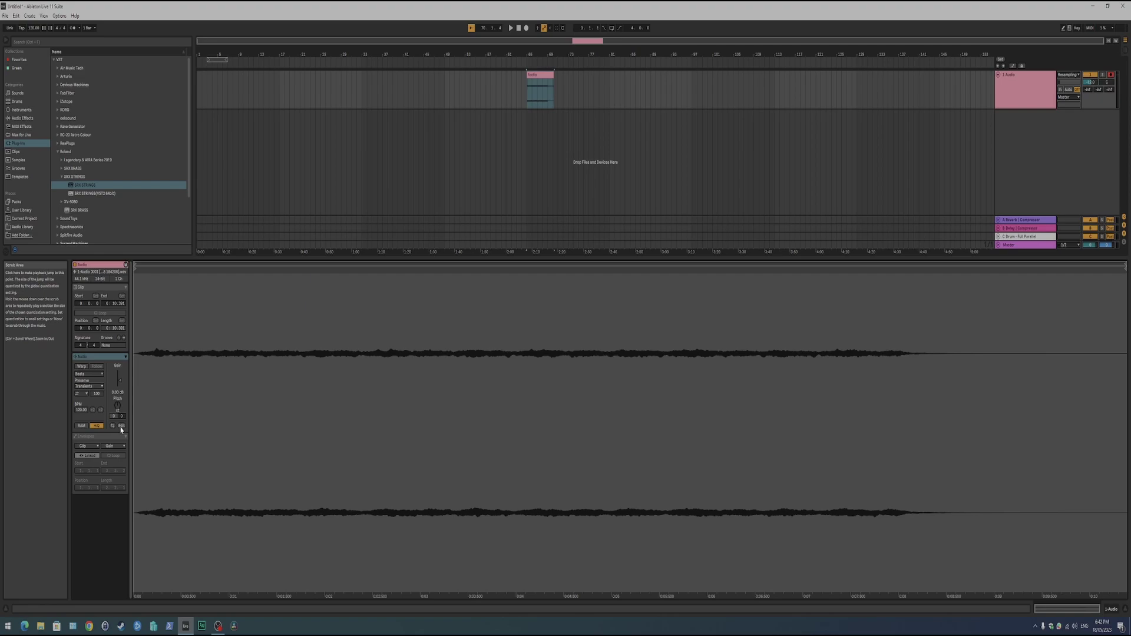
drag(119, 390, 119, 370)
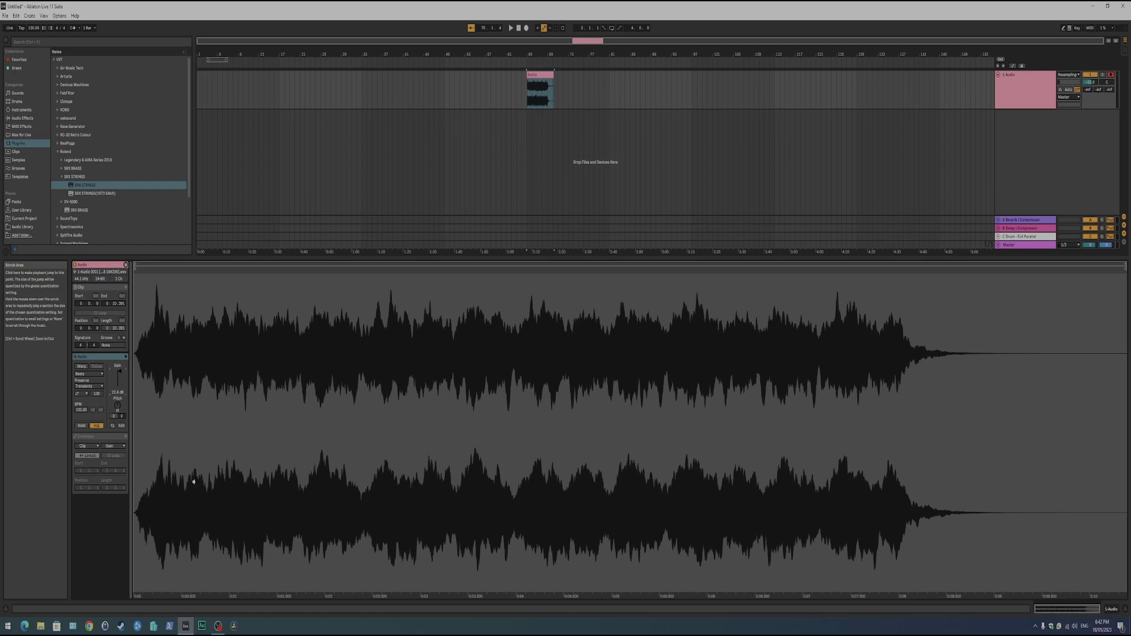
key(shift+Tab)
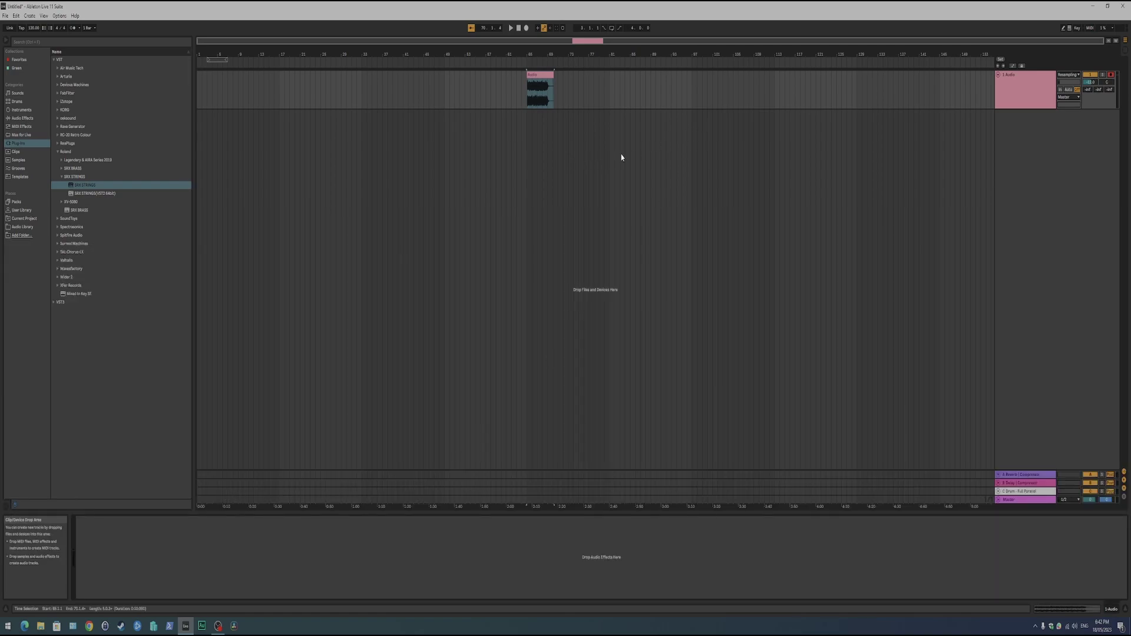
right_click(540, 77)
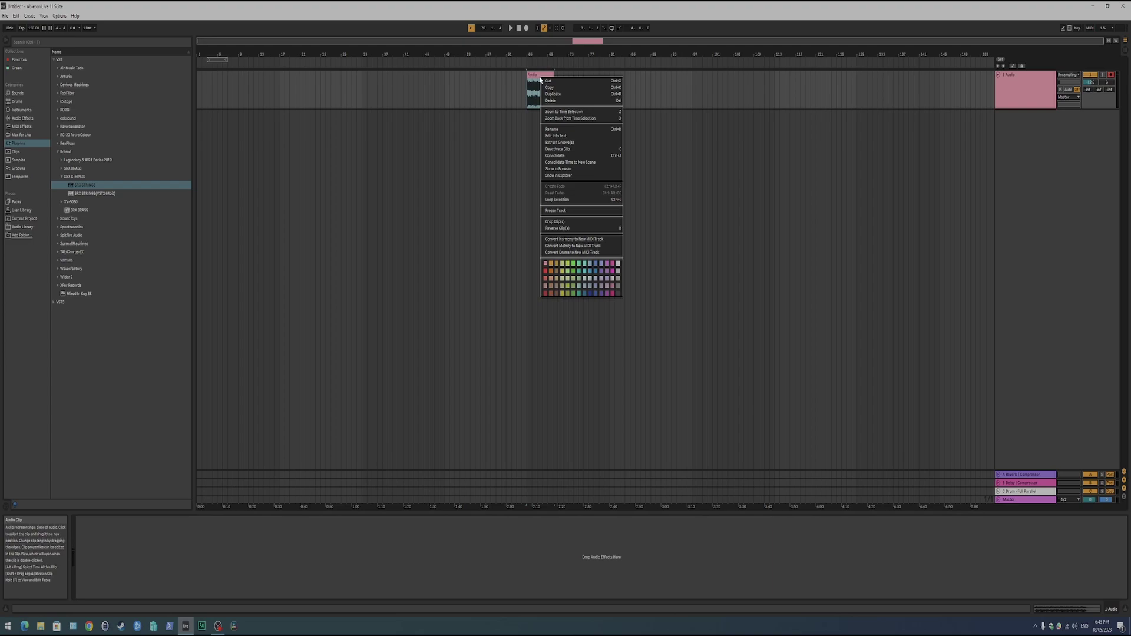
click(566, 156)
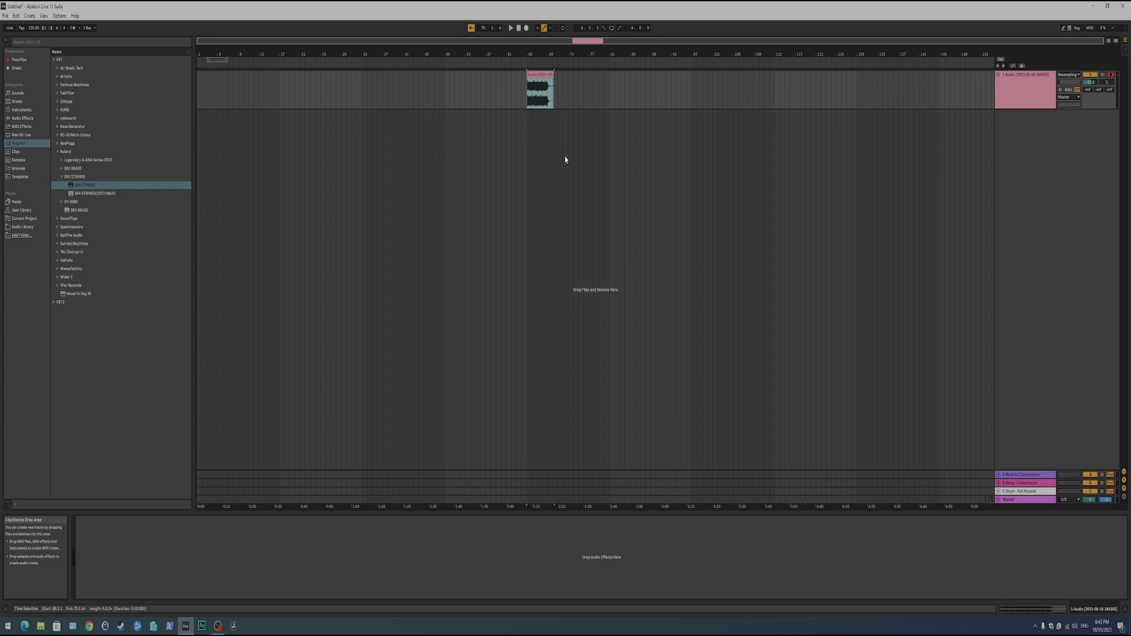
- Insert a MIDI track below 1 Audio and delete Ozone Imager and Transient Shaping, leaving EQ Eight and Utility
right_click(1010, 125)
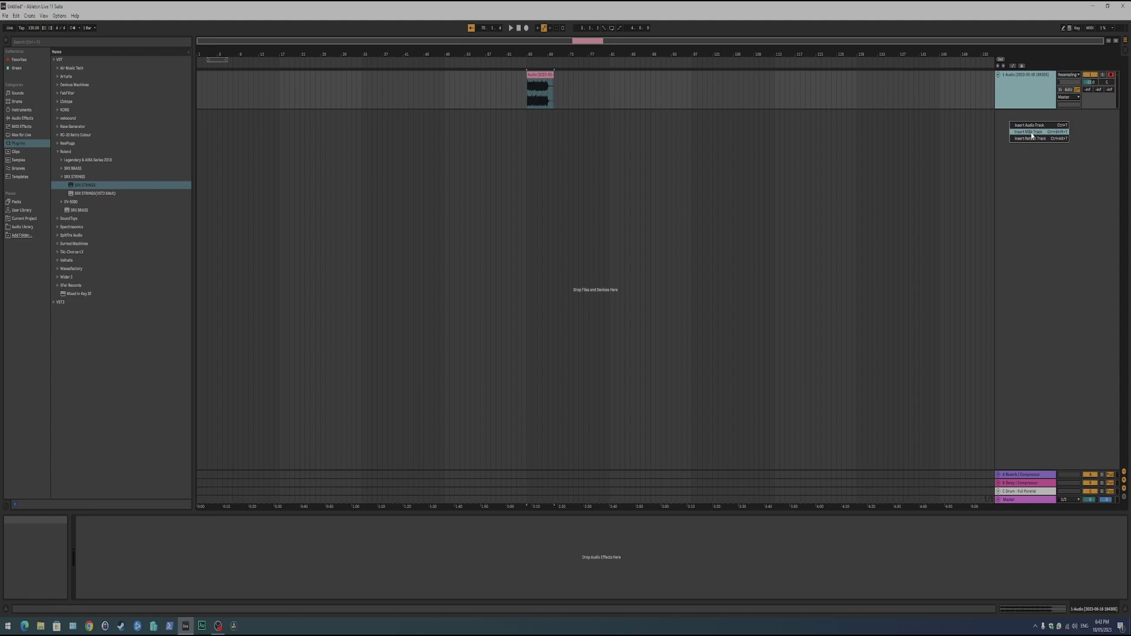
click(1030, 132)
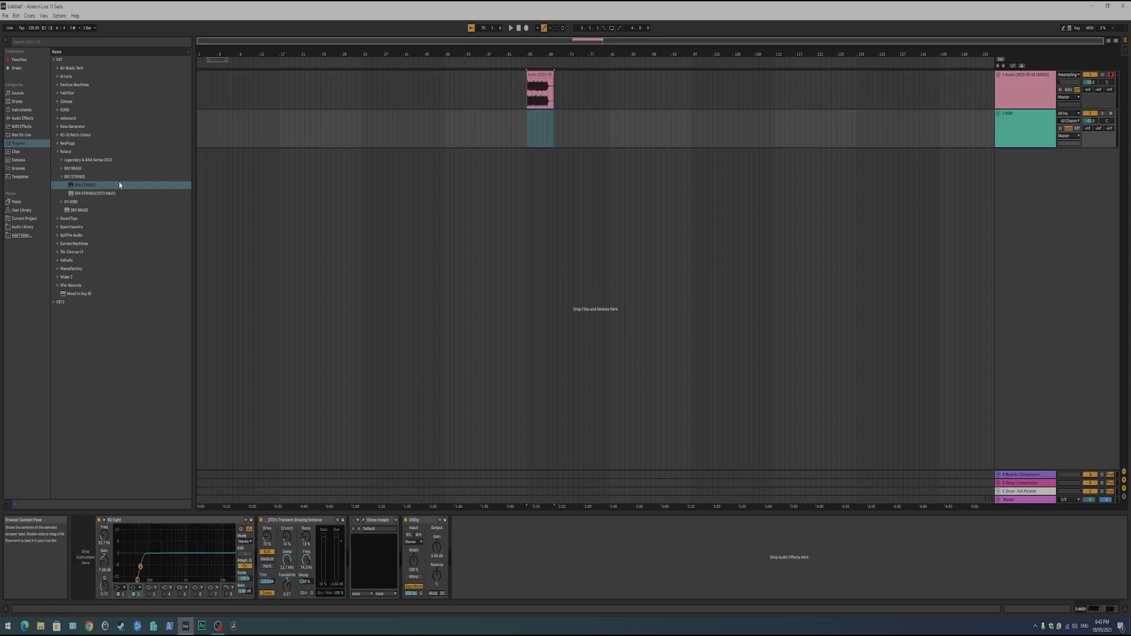
click(377, 519)
key(Delete)
click(282, 521)
key(Delete)
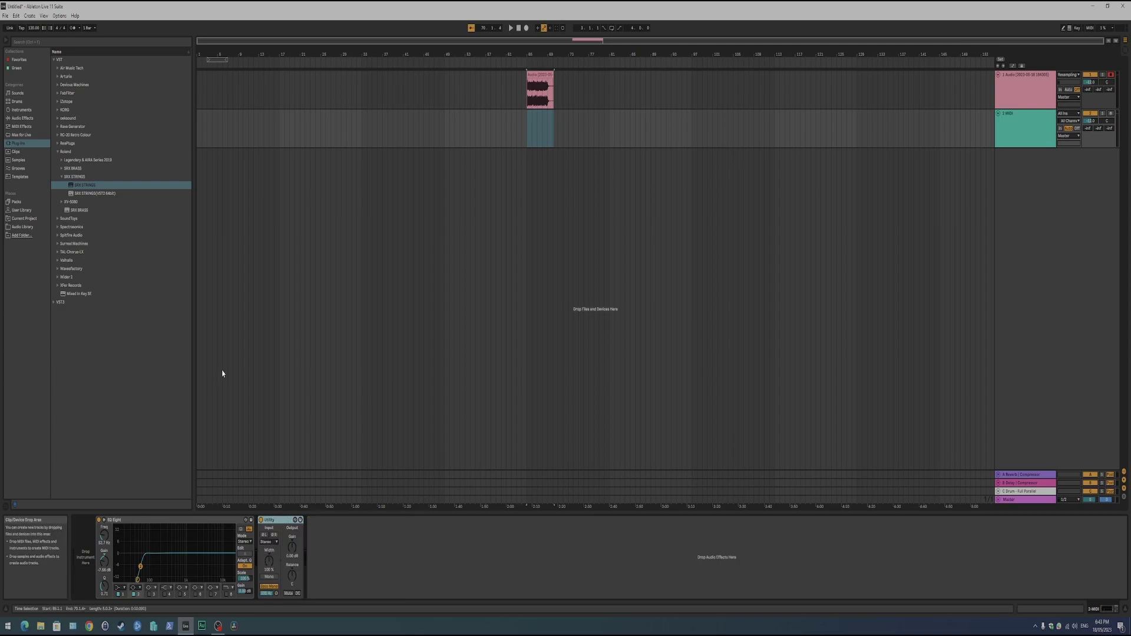
- Load Sampler onto the new MIDI track and drop the resampled pad clip into it
click(24, 112)
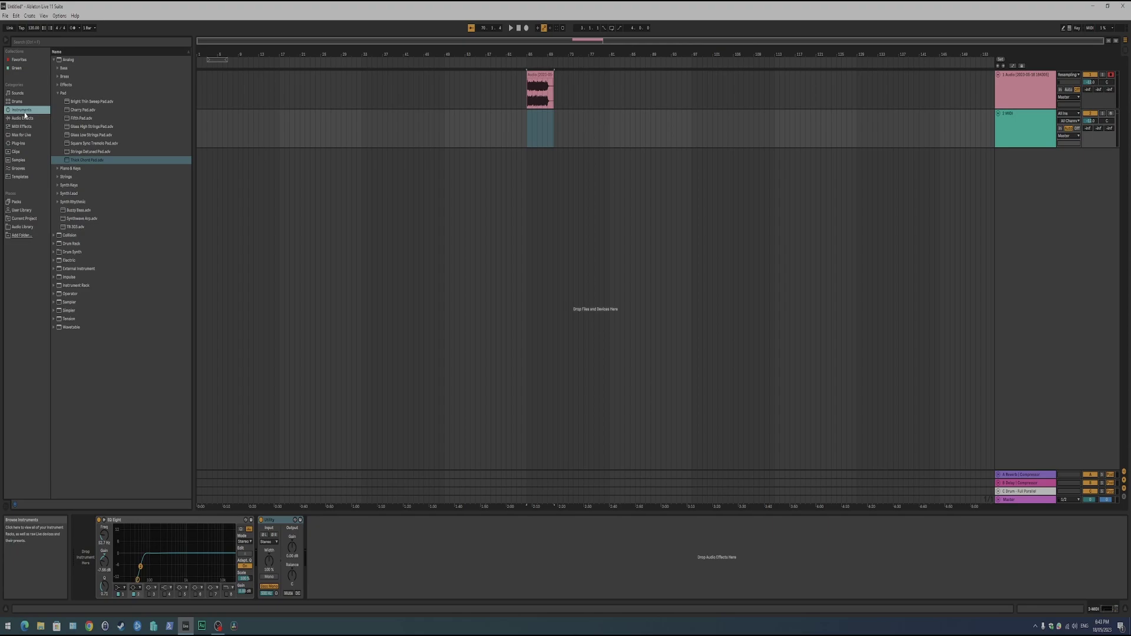
click(54, 60)
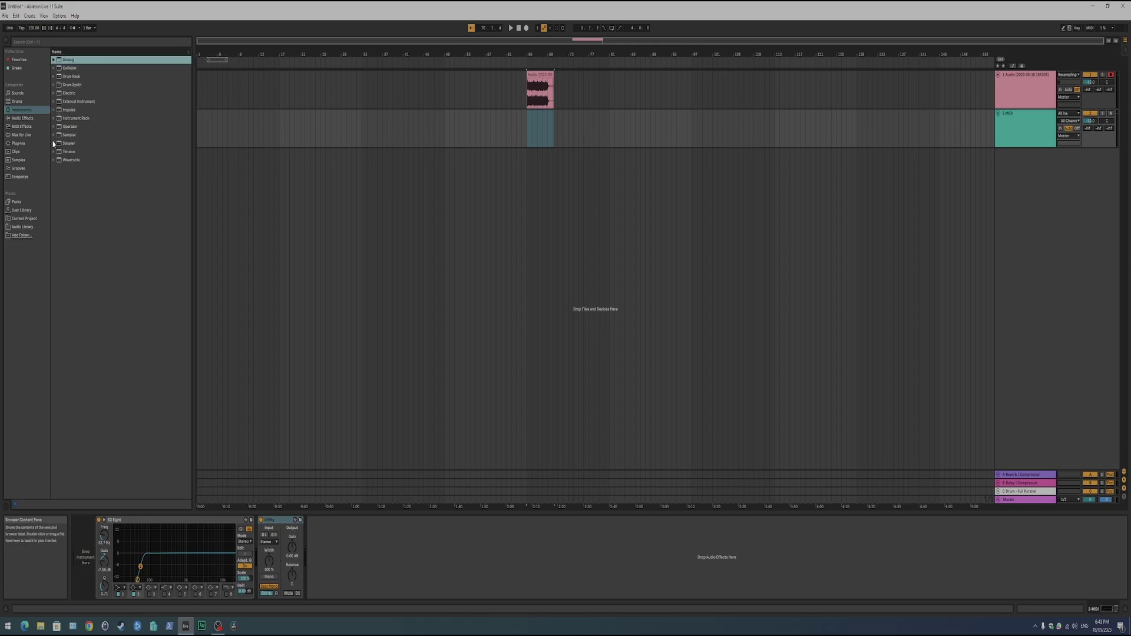
drag(65, 138, 84, 561)
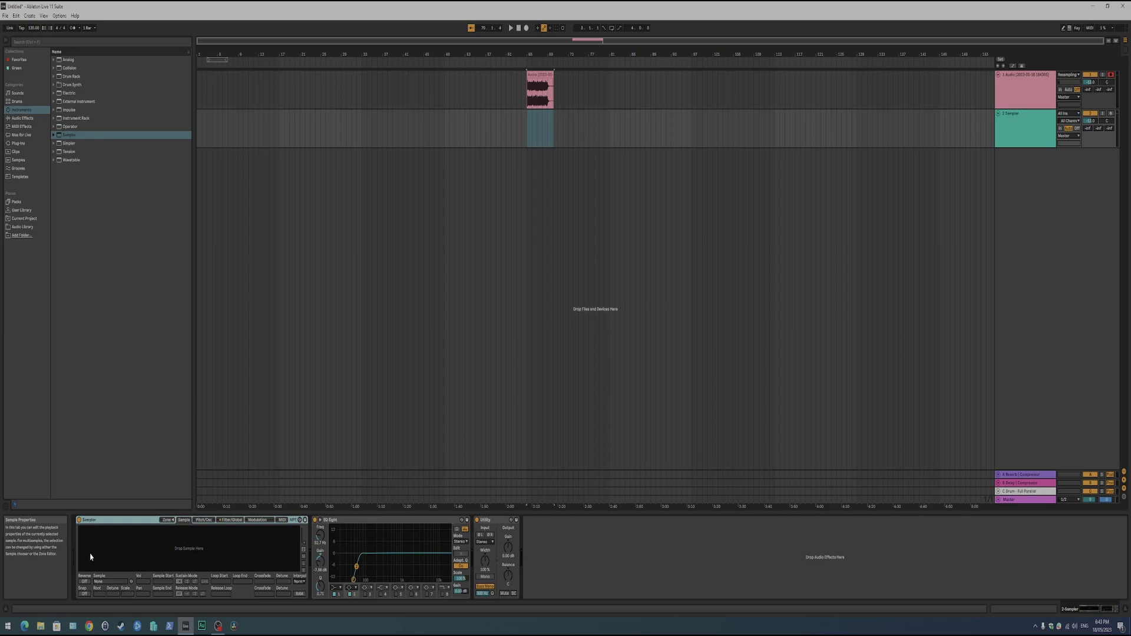
click(536, 77)
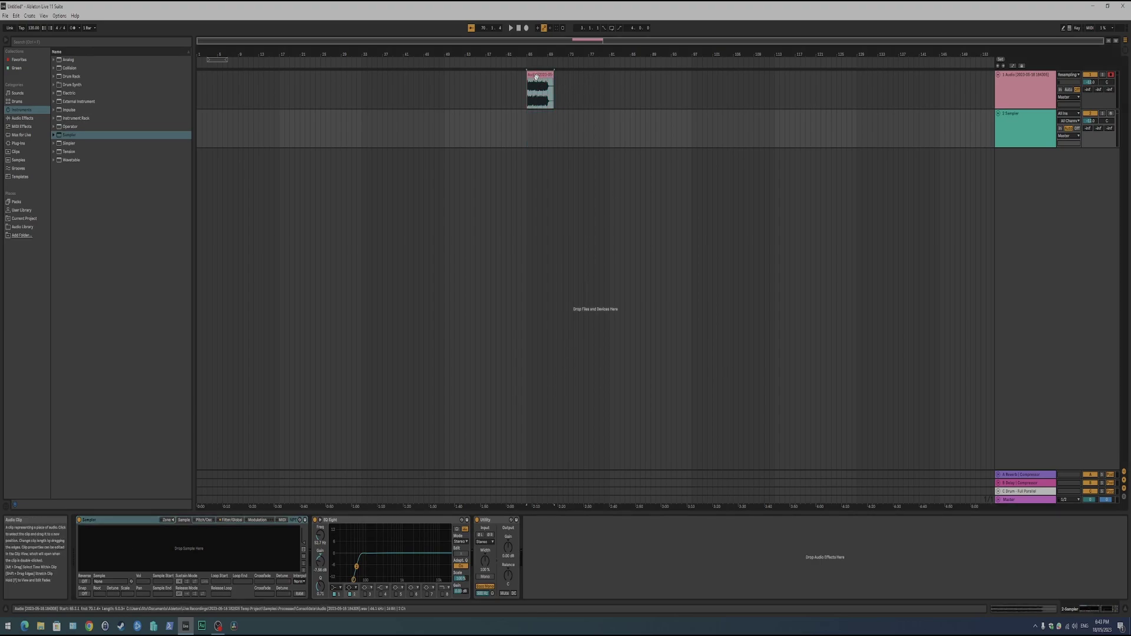
drag(537, 90, 157, 554)
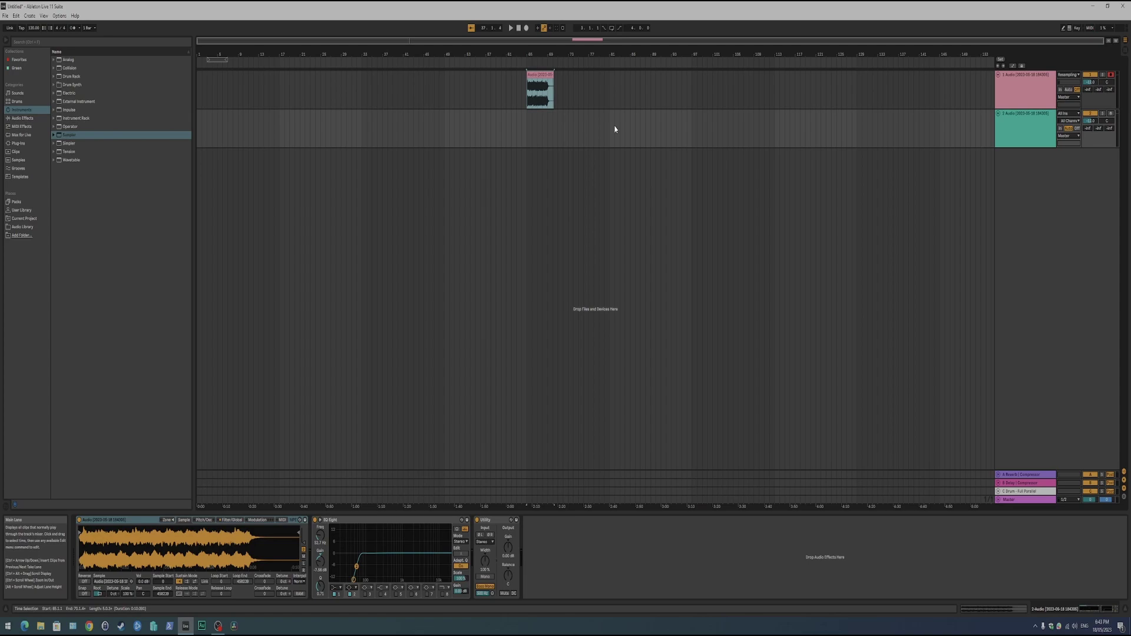
- Insert an empty MIDI clip over bars 81–85 on the Sampler track
drag(611, 125, 633, 128)
right_click(628, 127)
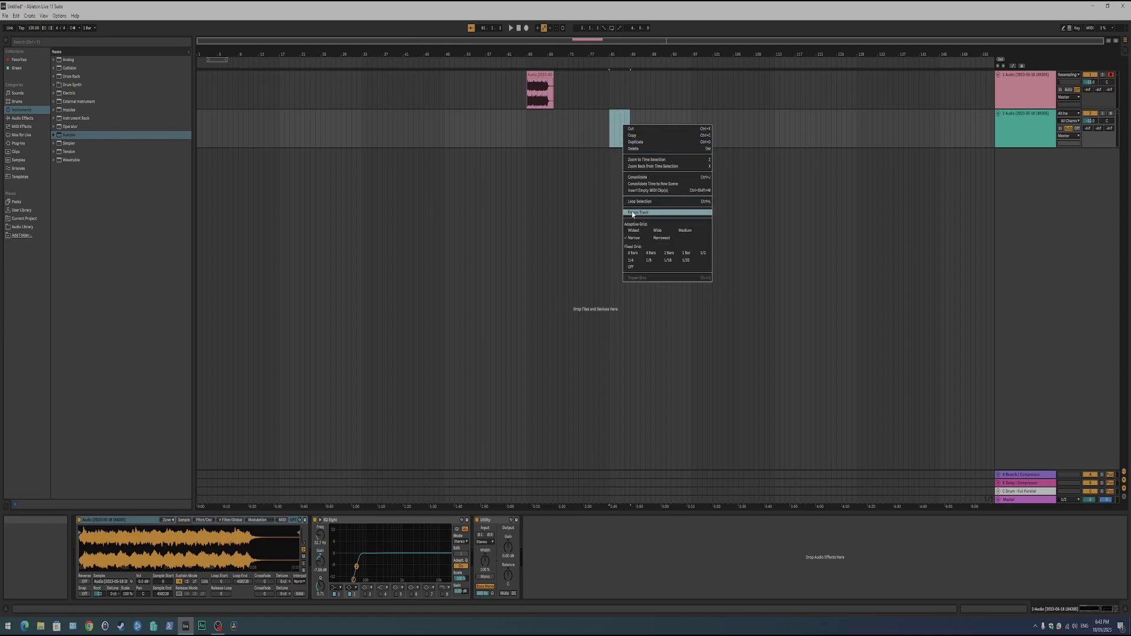
click(649, 191)
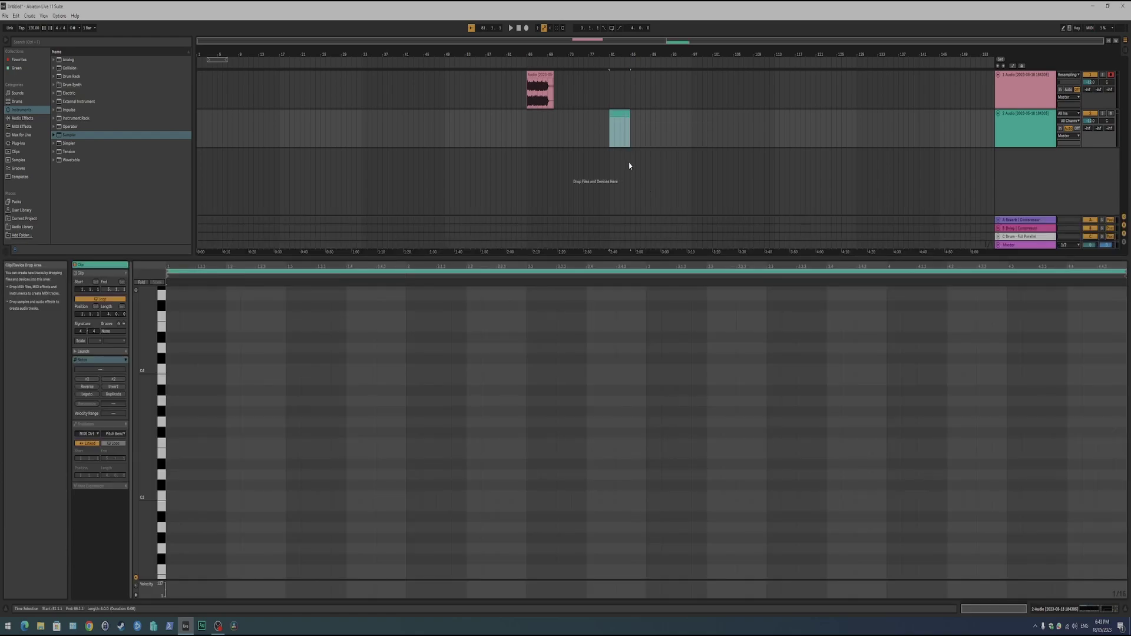
- Add a C3 note stretched across nearly the whole clip and play it
double_click(171, 495)
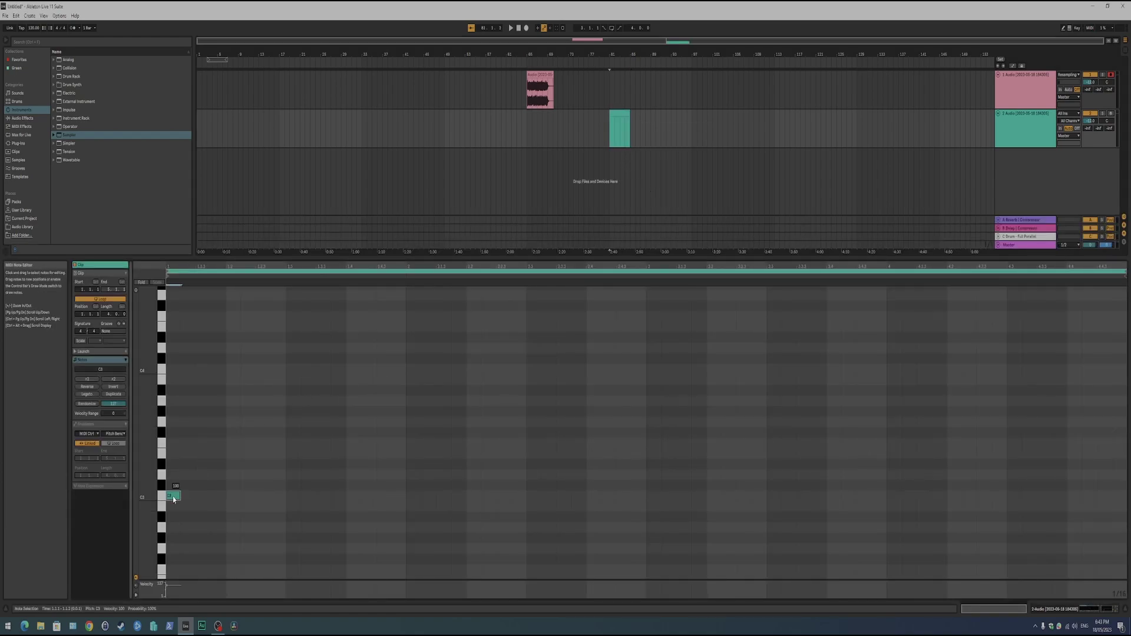
drag(181, 495, 1126, 498)
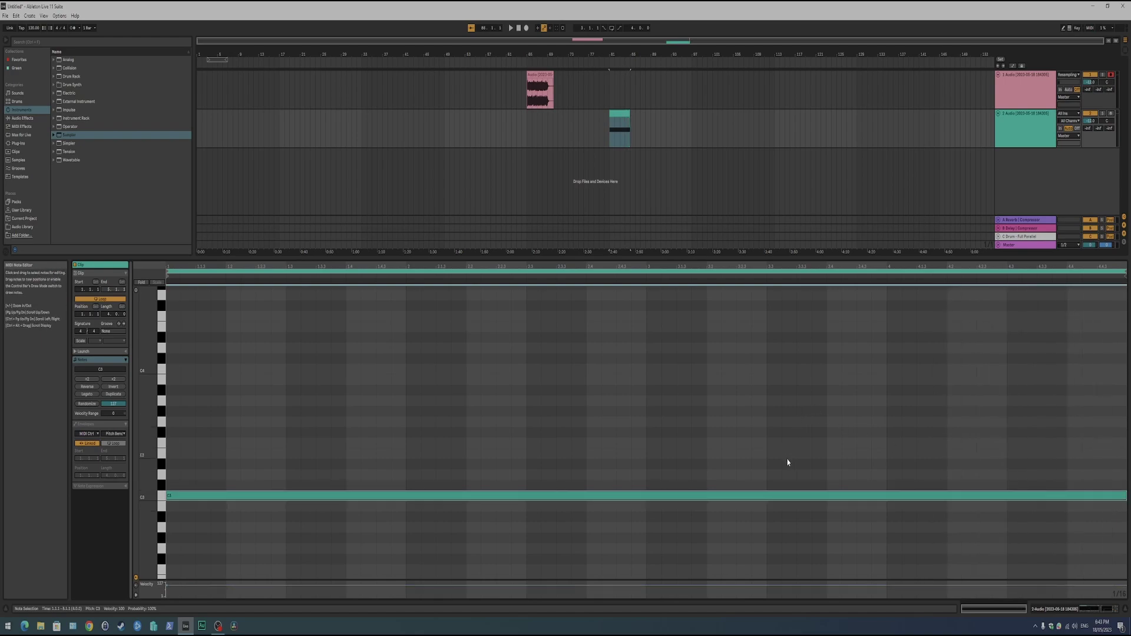
key(space)
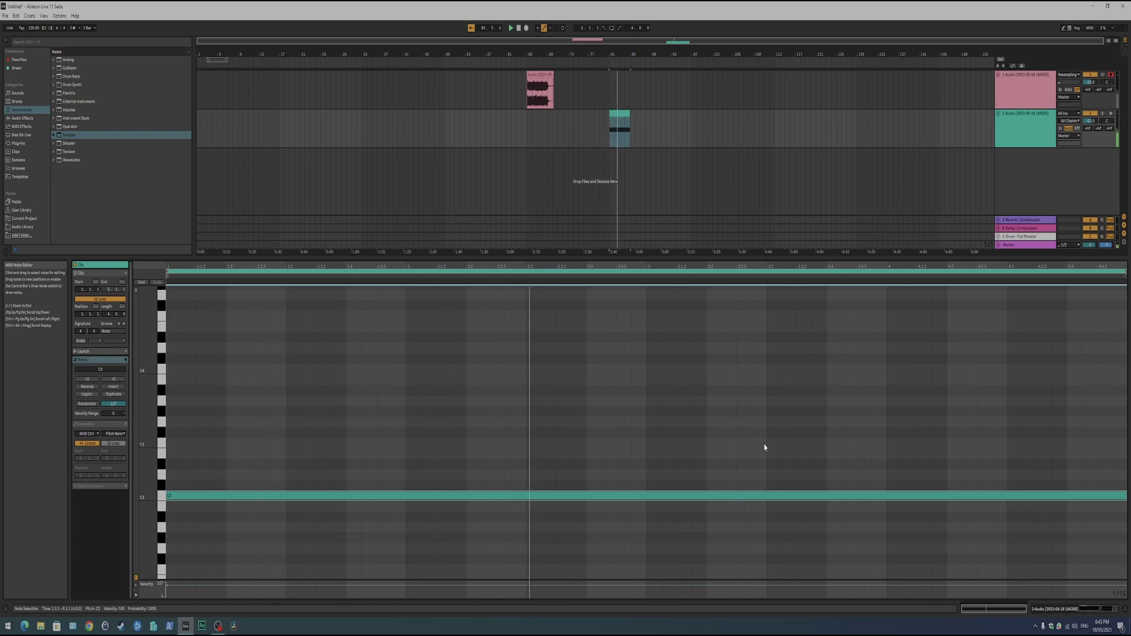
scroll(648, 406, down, 3)
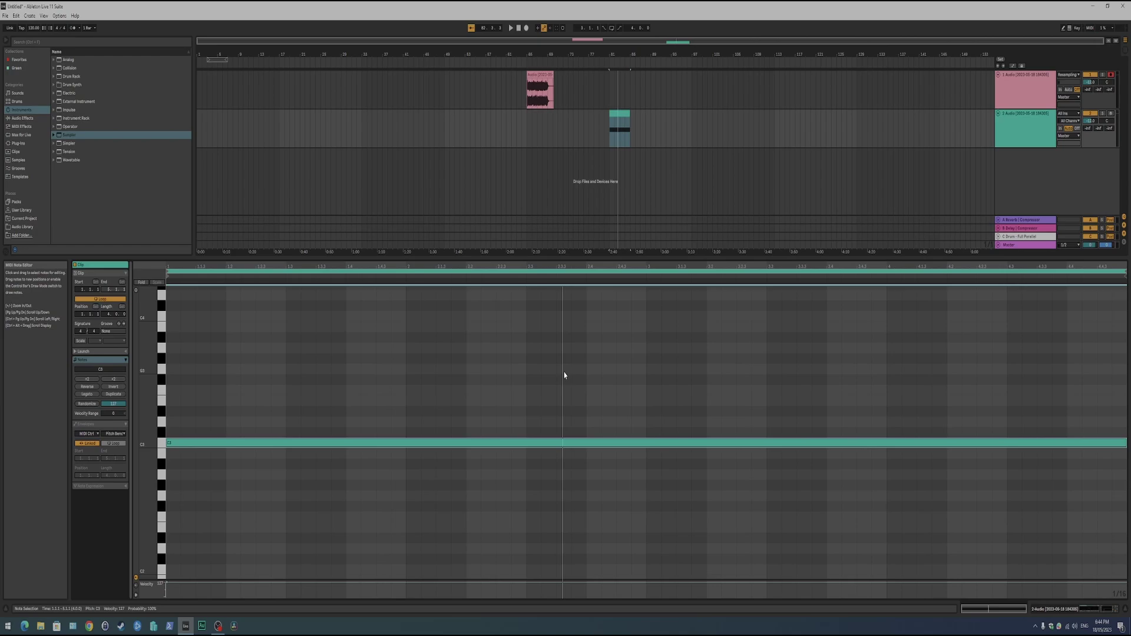
key(shift+Tab)
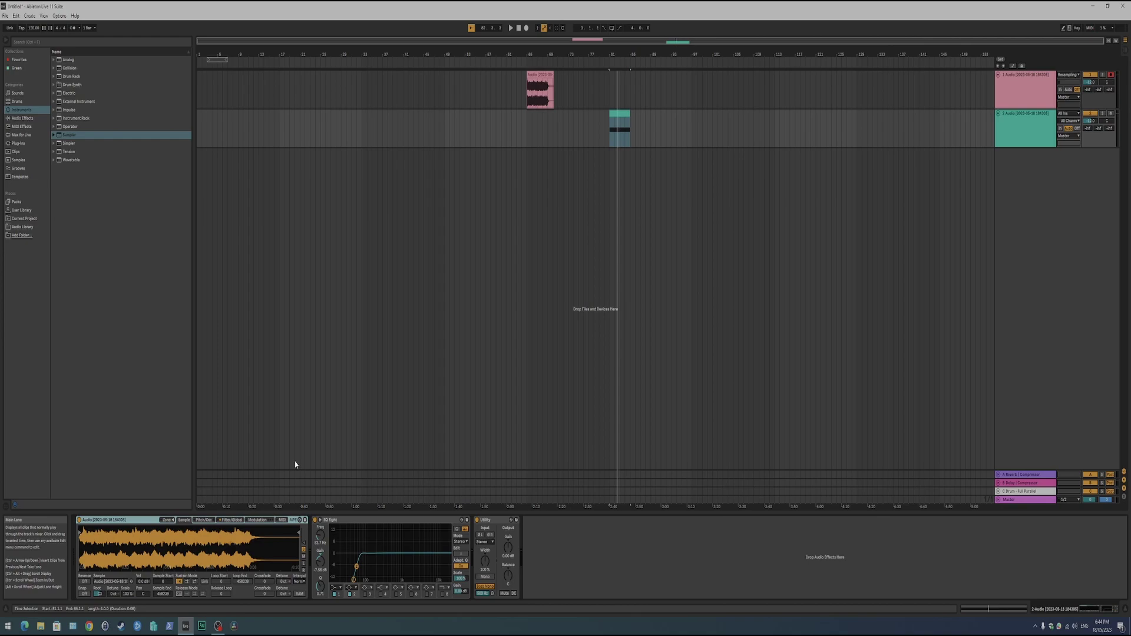
- Set Sampler's Pitch Bend Range to 24 semitones on the MIDI tab, then return to the Sample tab
click(282, 521)
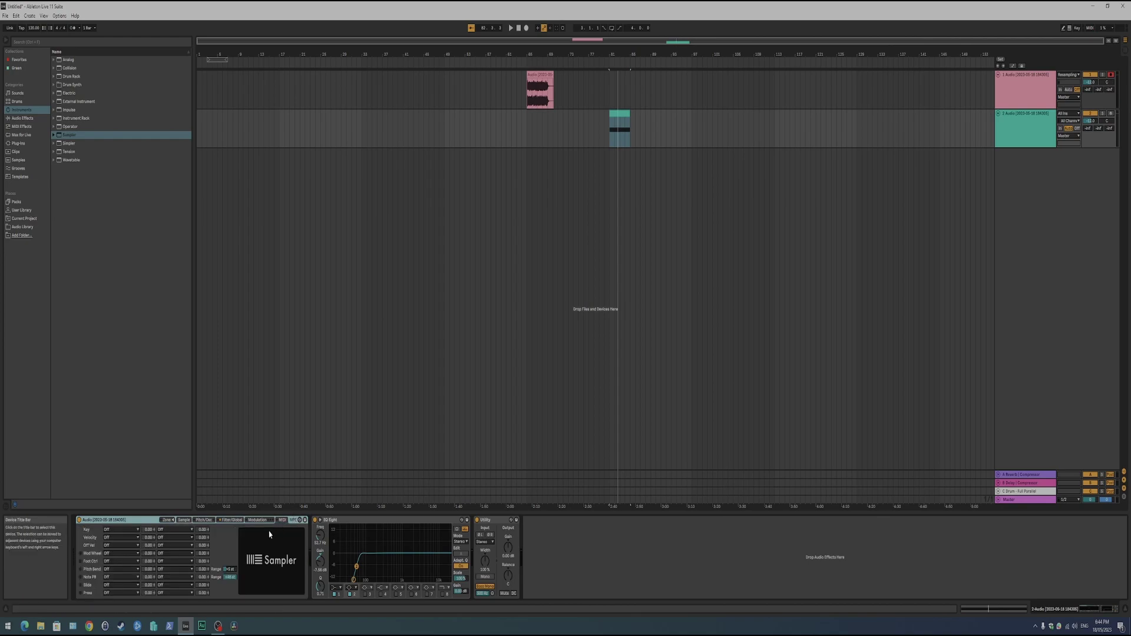
click(227, 577)
text(24)
key(Return)
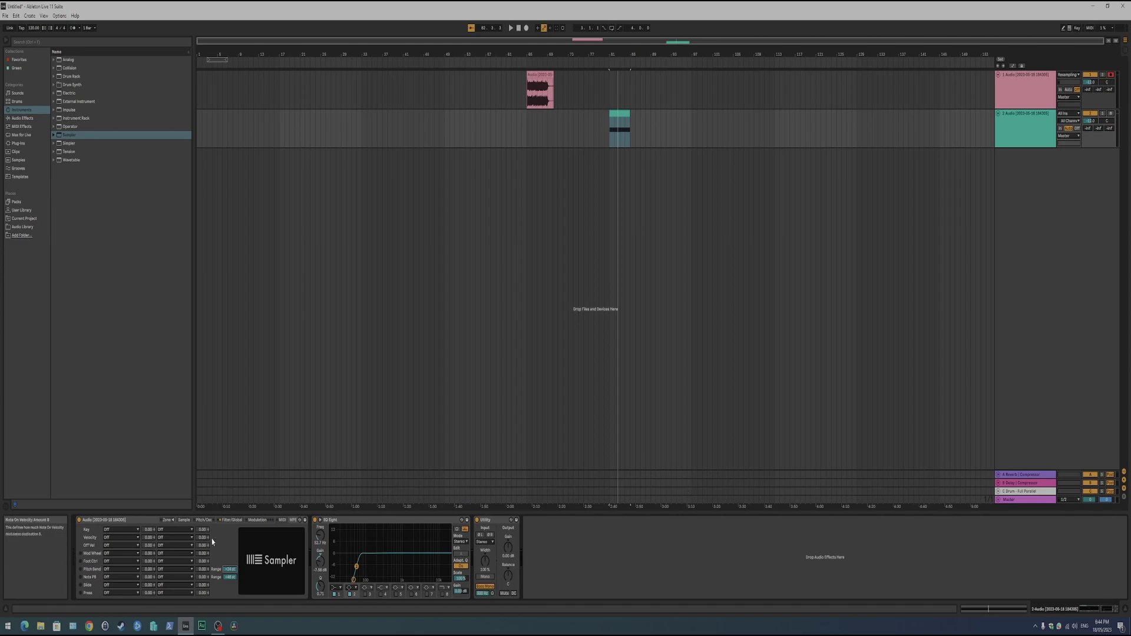
click(184, 519)
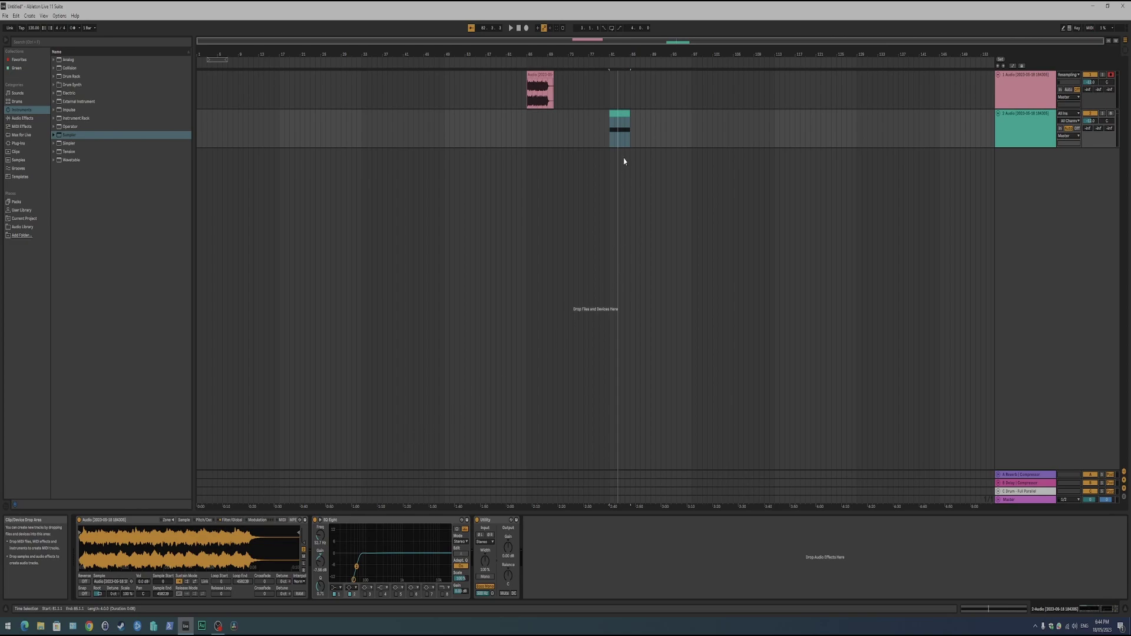
- Open the new MIDI clip in Clip View and show its Pitch Bend envelope
click(620, 115)
double_click(620, 114)
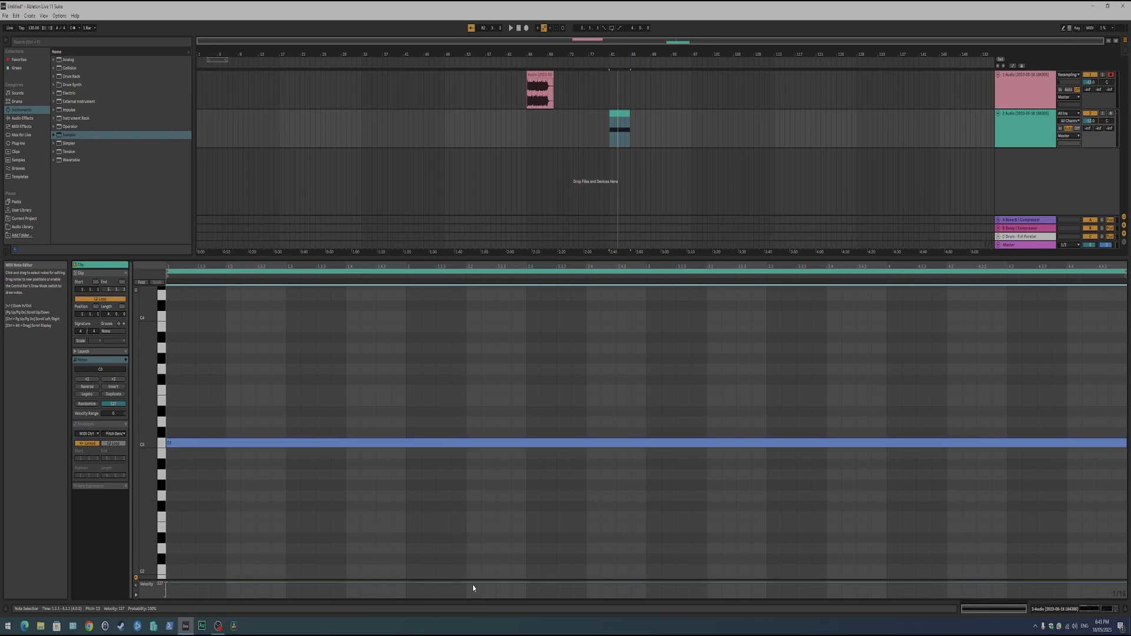
click(86, 425)
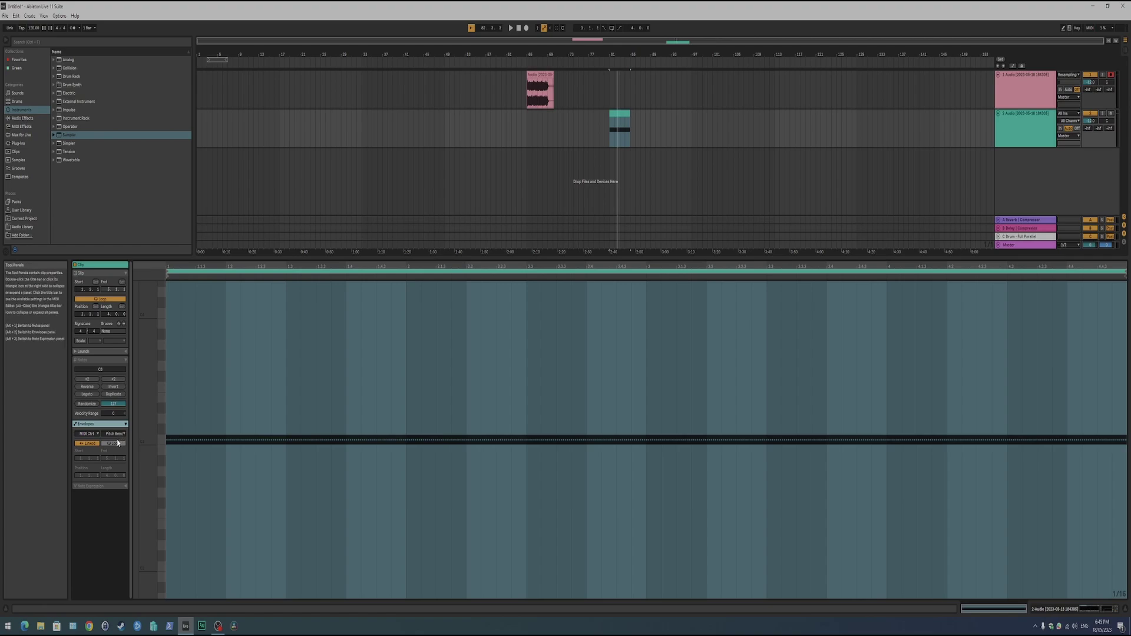
- Draw a pitch bend ramp from 0 at the clip start to 6688 at the end, then play
click(172, 444)
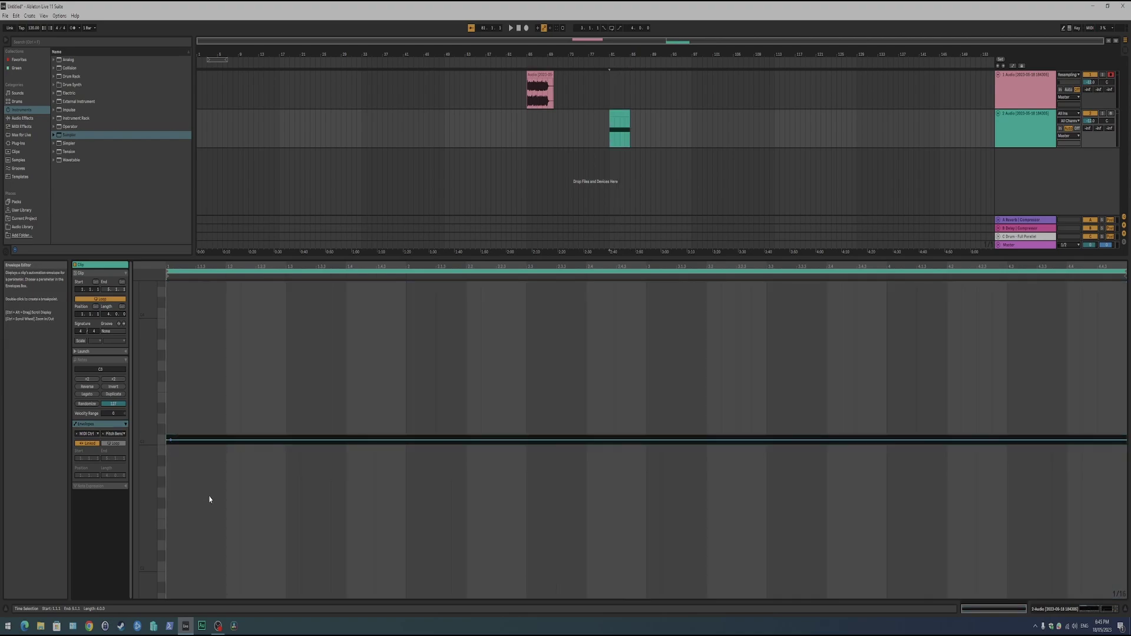
click(171, 439)
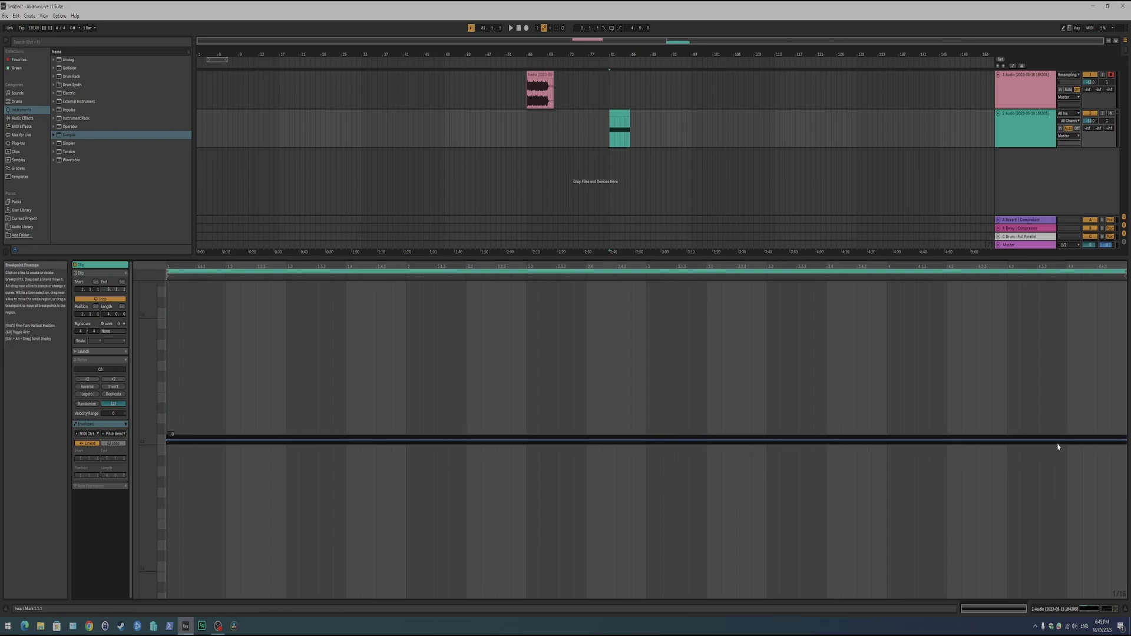
drag(1058, 441, 1113, 282)
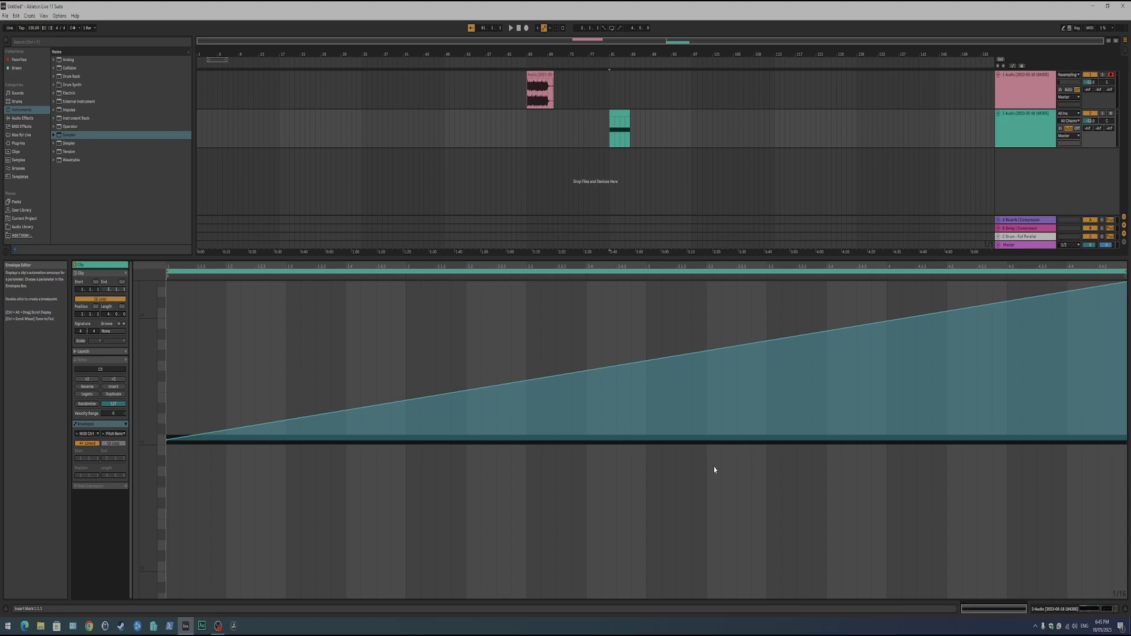
key(space)
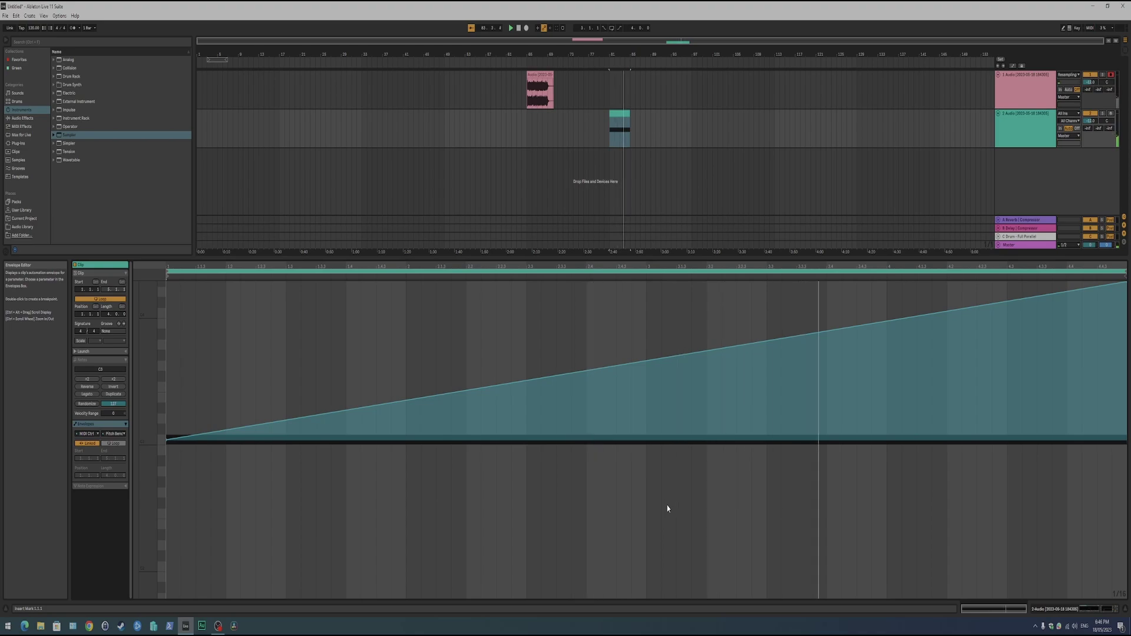
- Set Sampler's Sustain Mode to loop, move the loop end slightly earlier, and select the riser clip
key(shift+Tab)
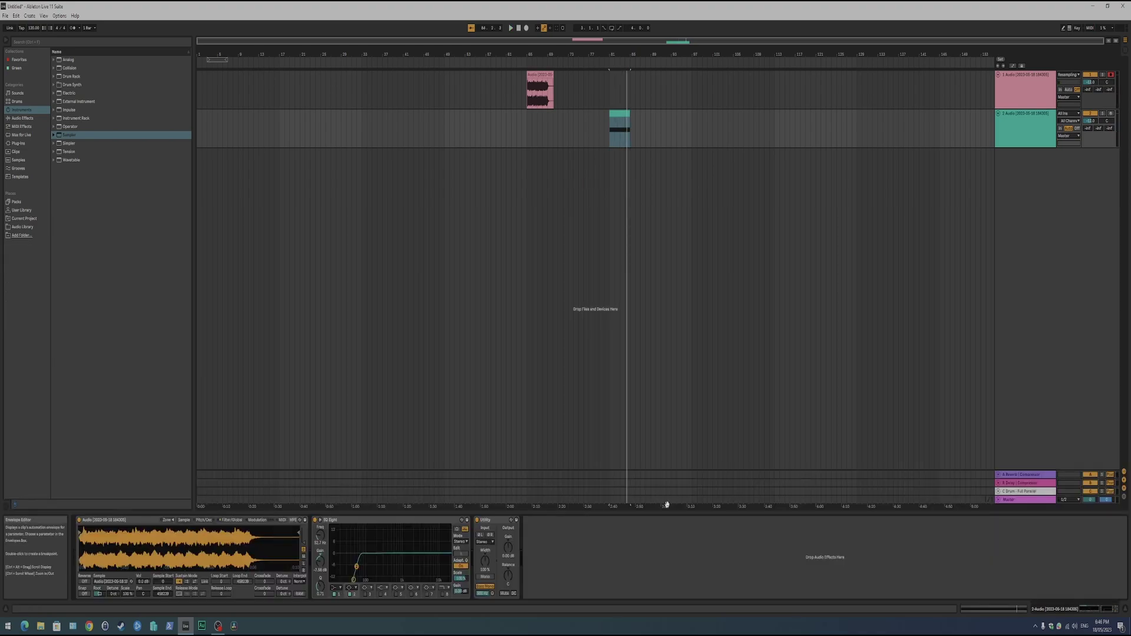
click(195, 583)
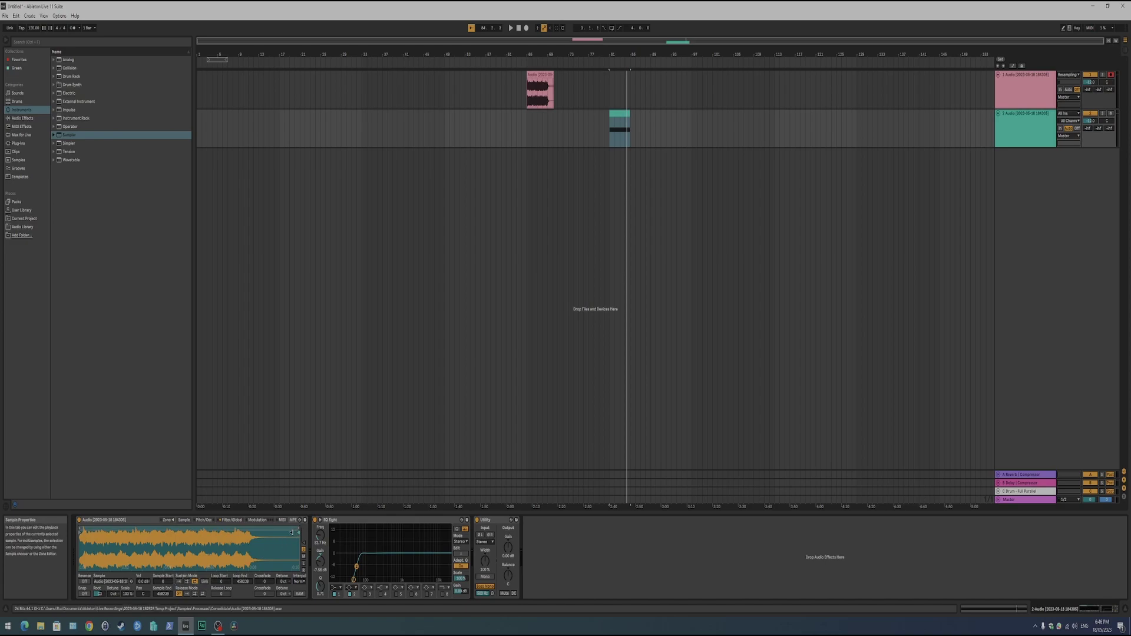
drag(298, 531, 244, 530)
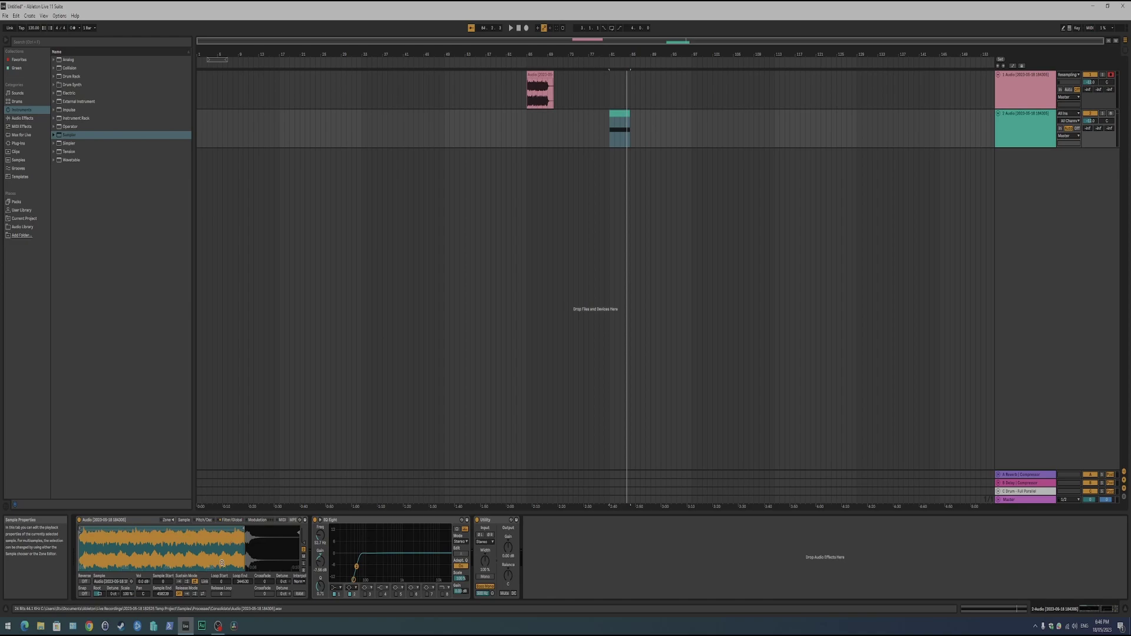
click(616, 125)
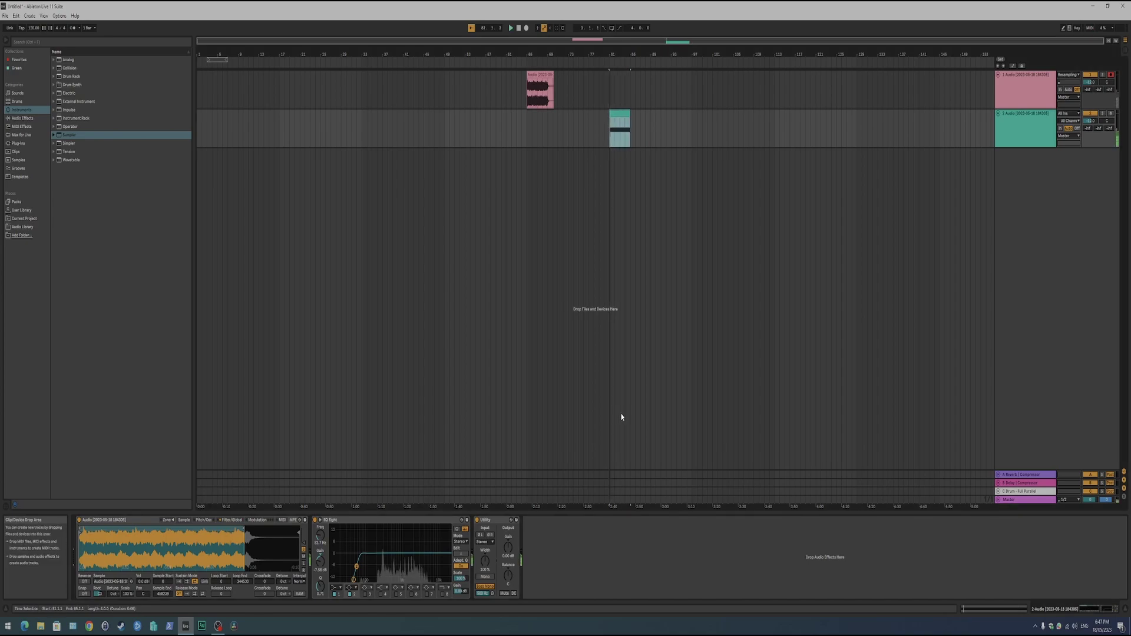